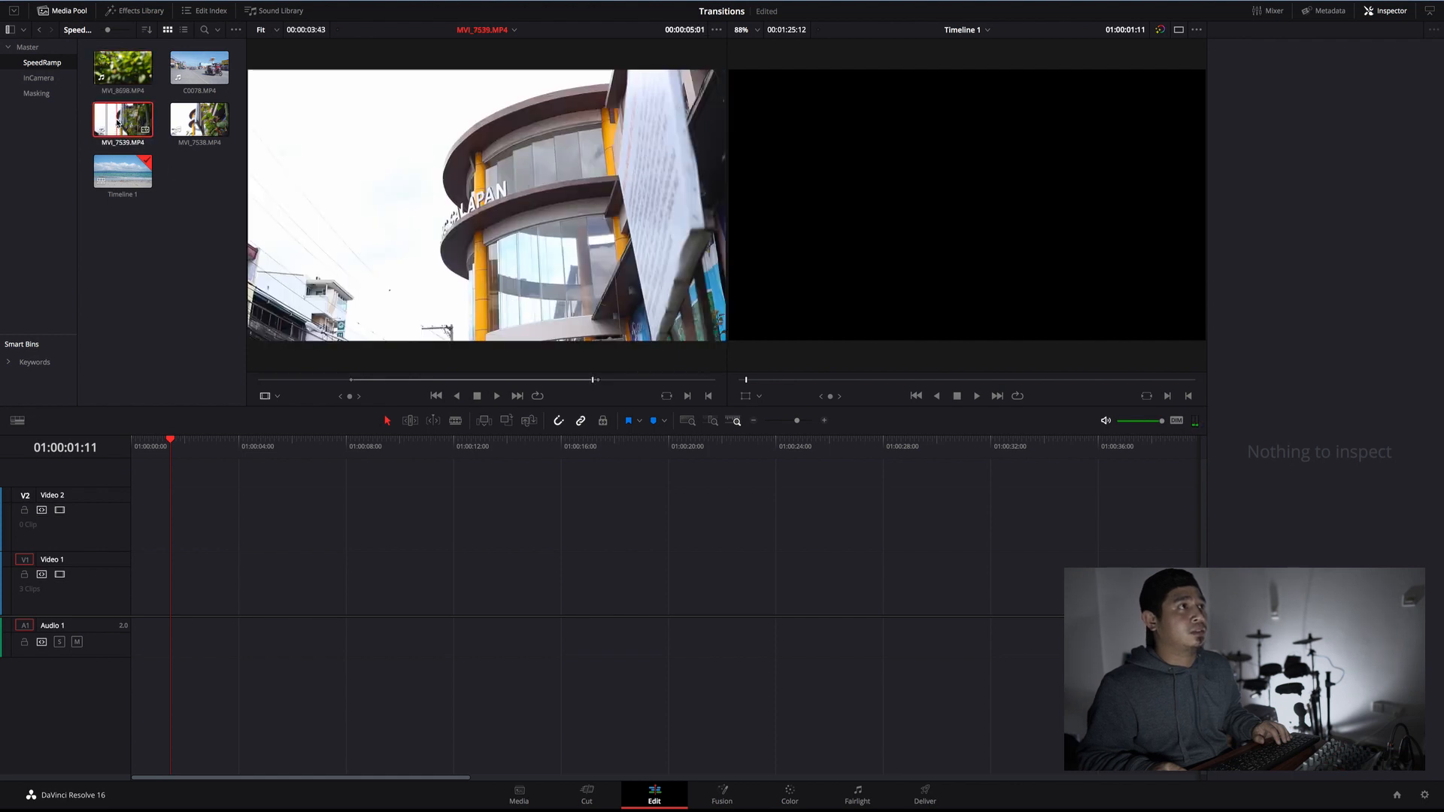
- Preview MVI_7539.MP4, load MVI_8698.MP4 and mark its source range to end where the leaves fill the frame
click(261, 381)
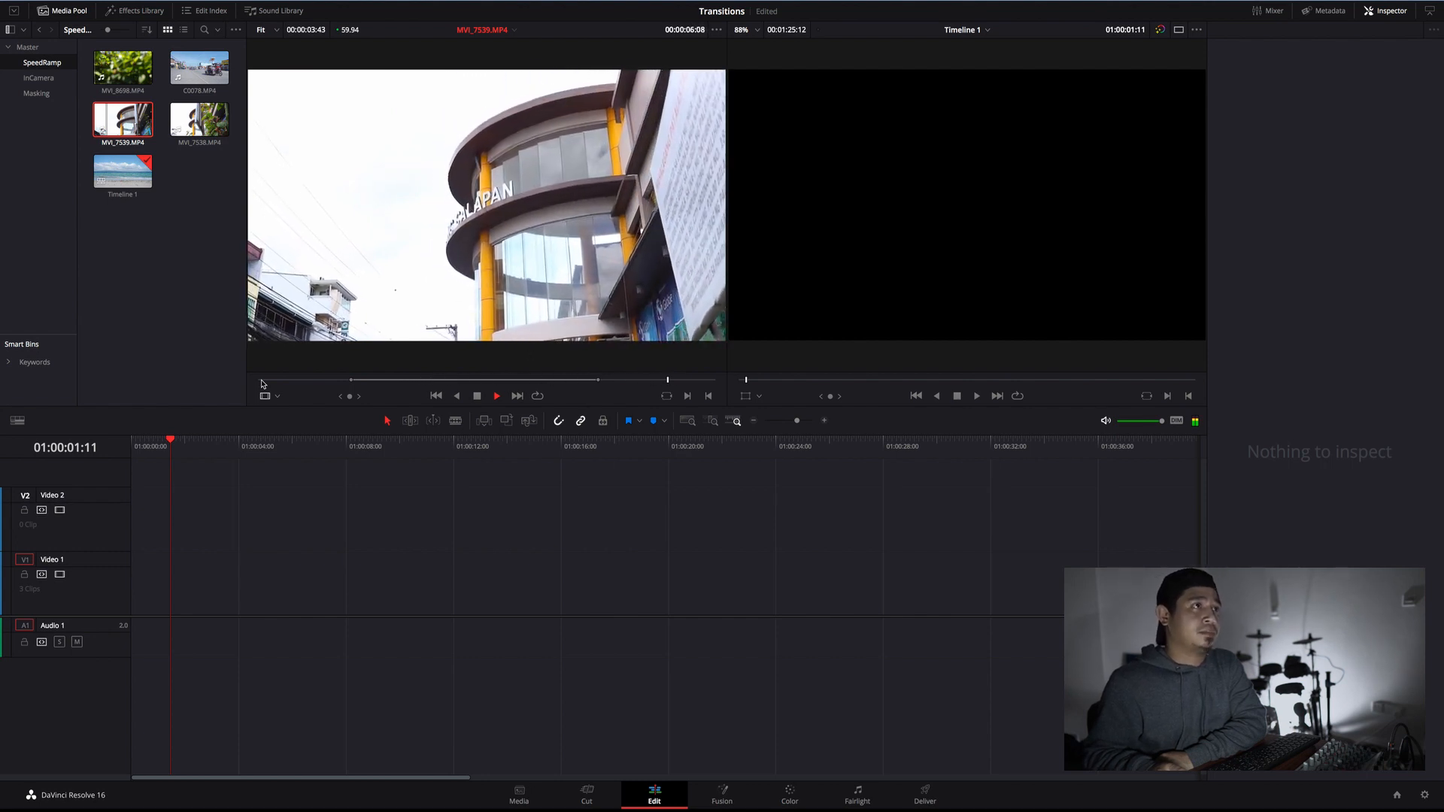
double_click(126, 64)
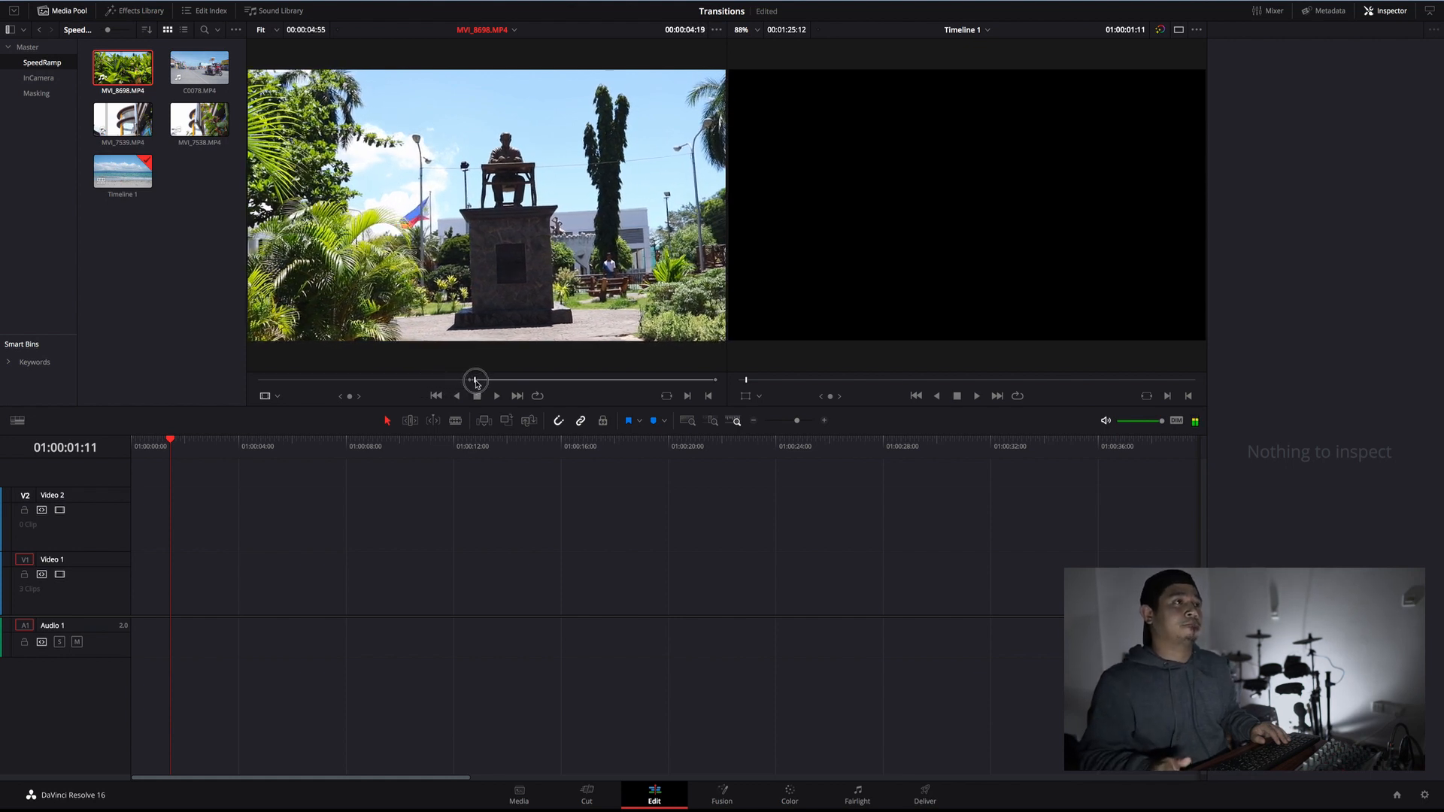
drag(493, 383, 637, 382)
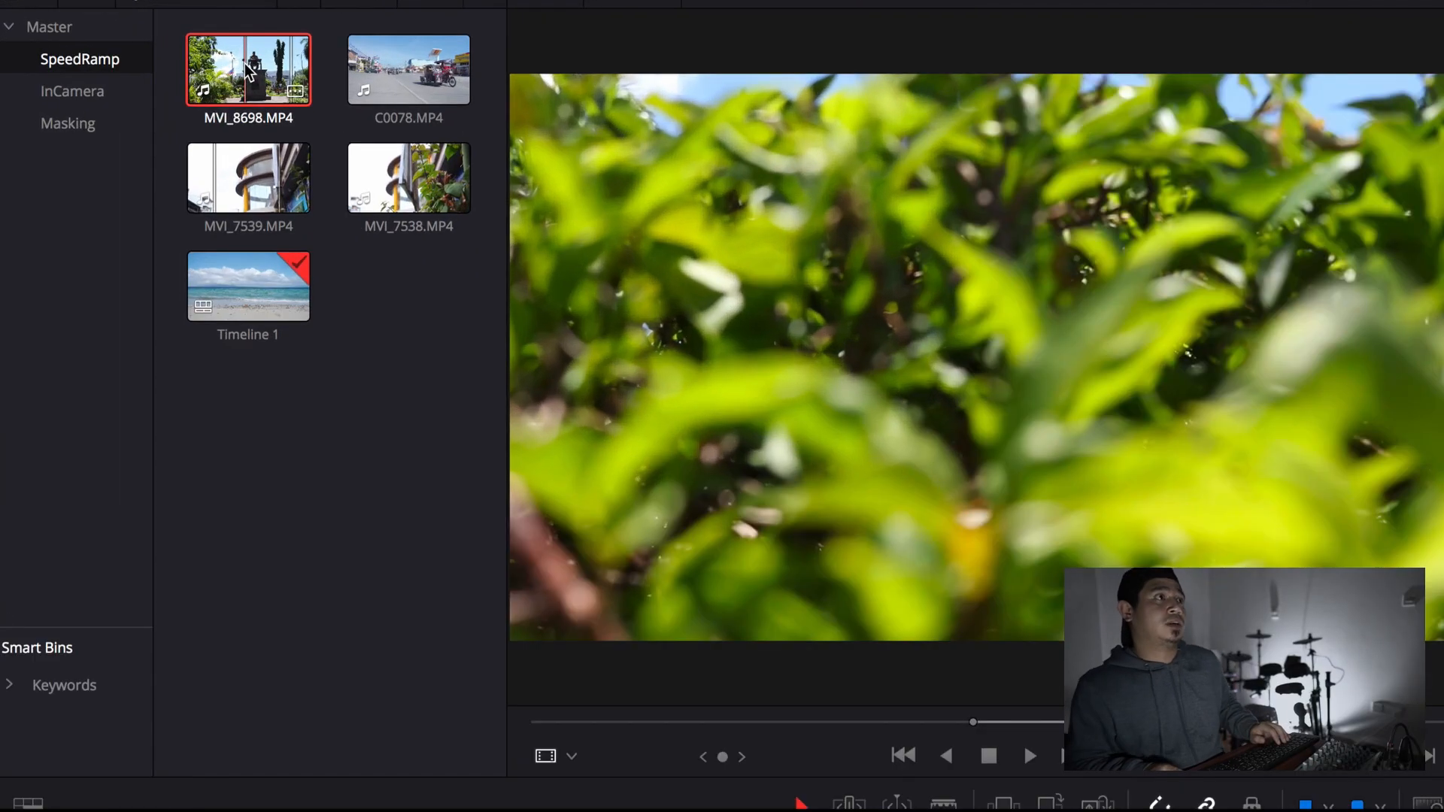
- Set the video frame rate of MVI_8698.MP4 to 24 in its clip attributes
right_click(122, 67)
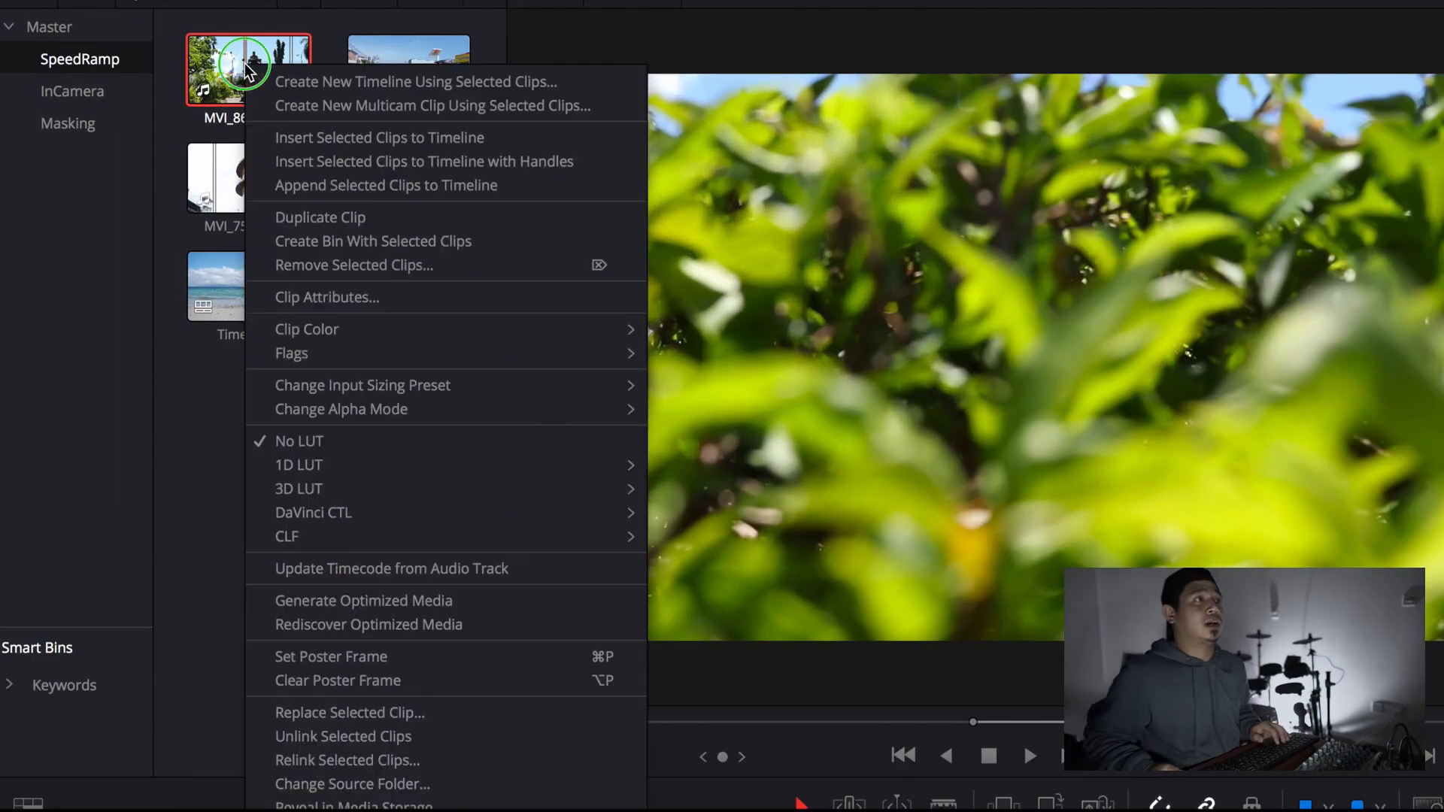
click(314, 300)
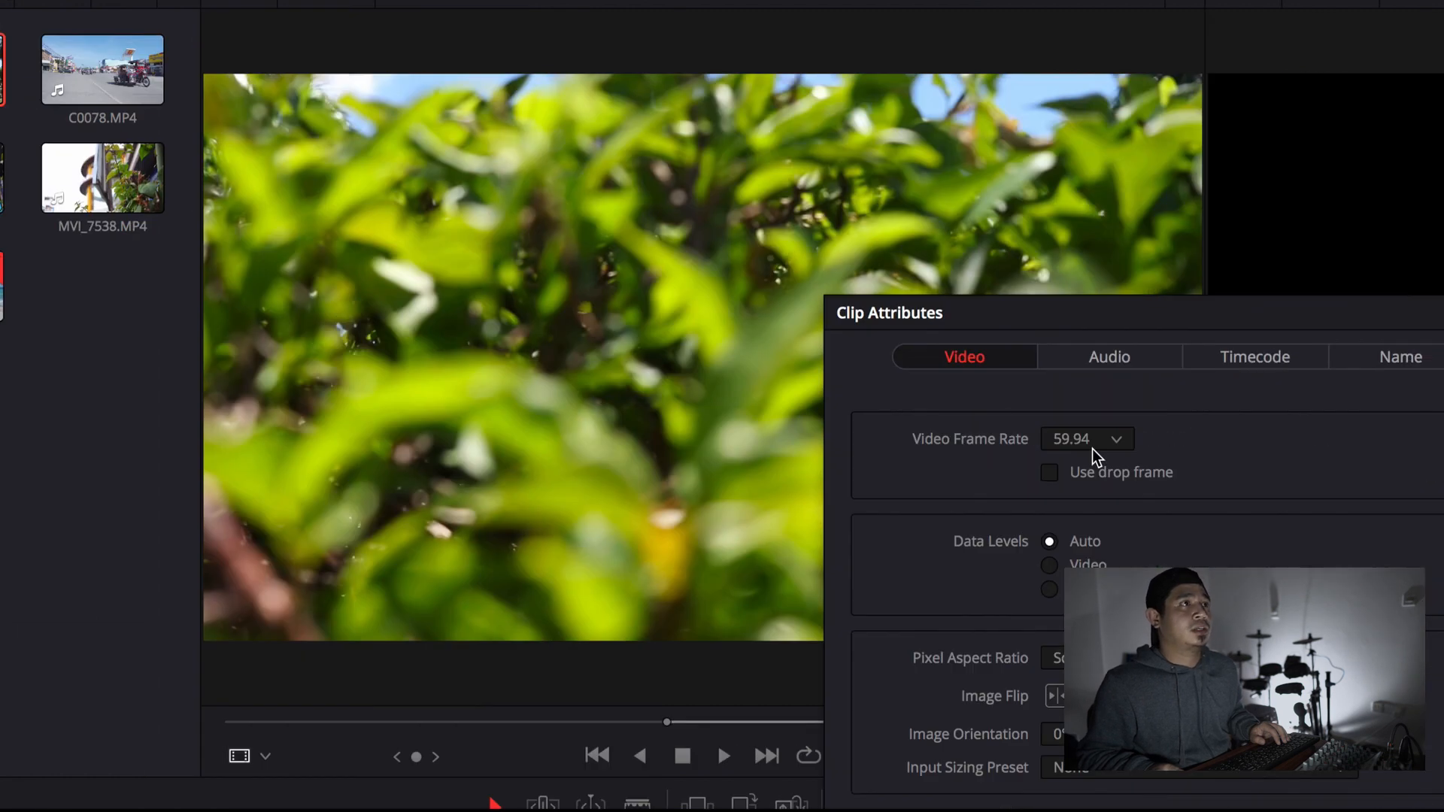
click(1398, 444)
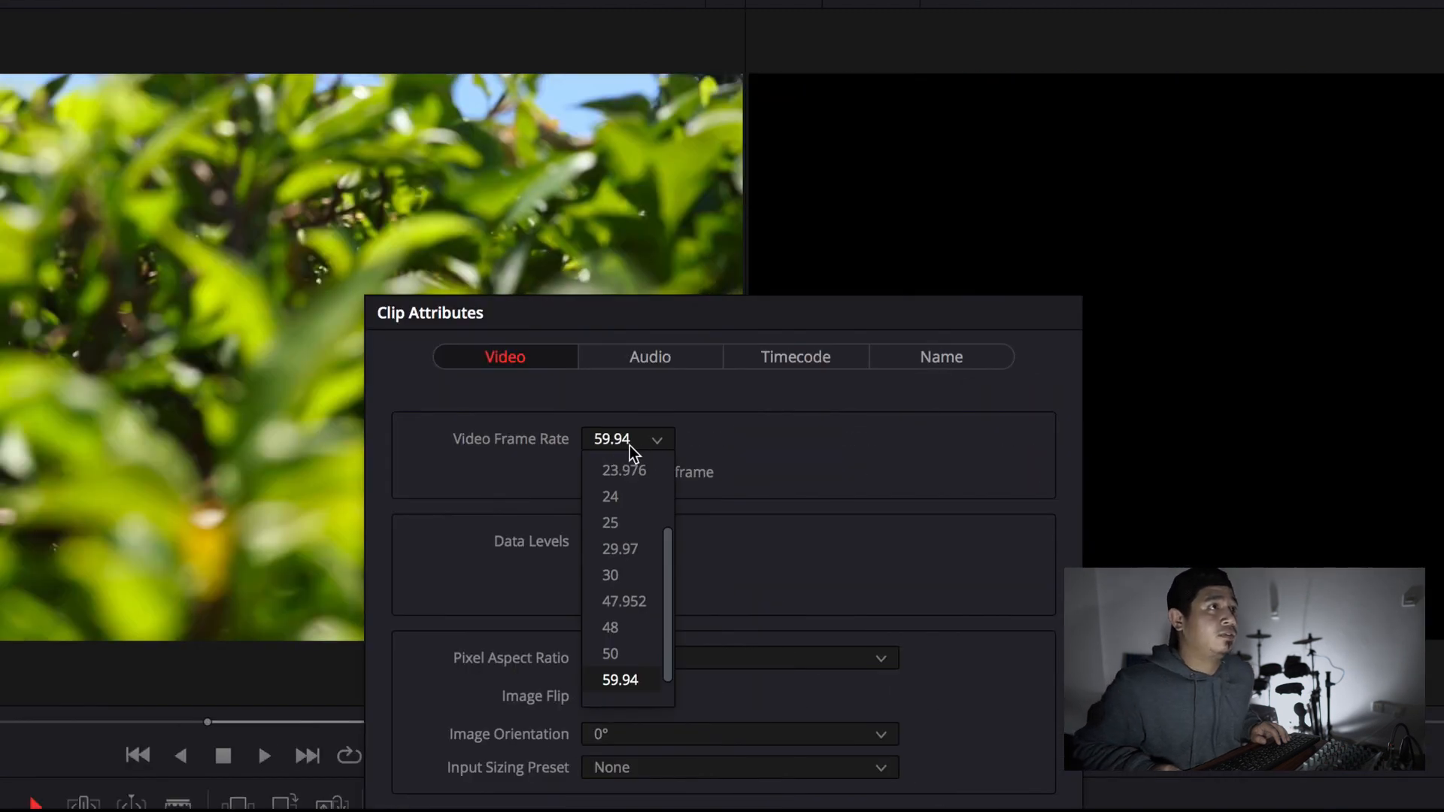
click(630, 495)
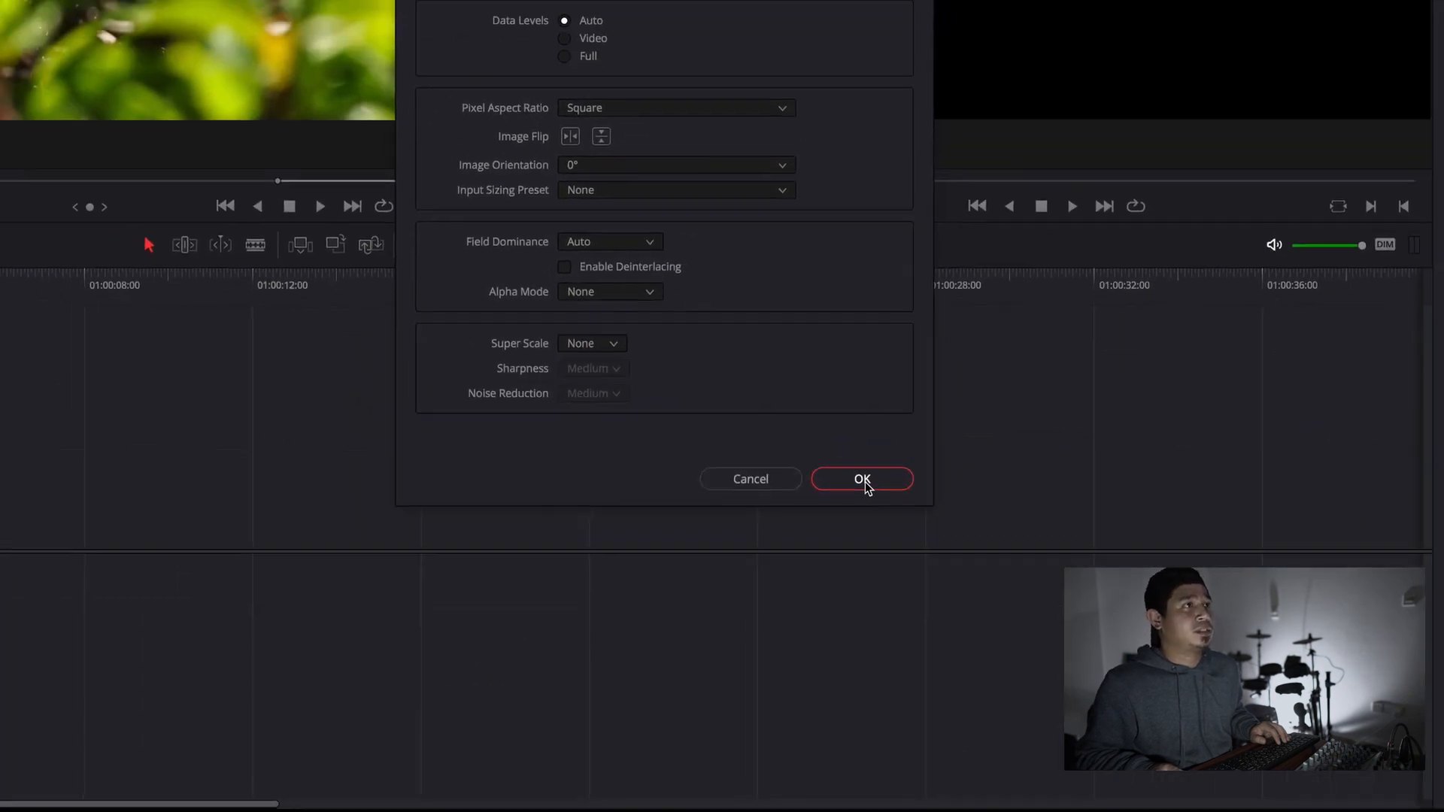
click(867, 458)
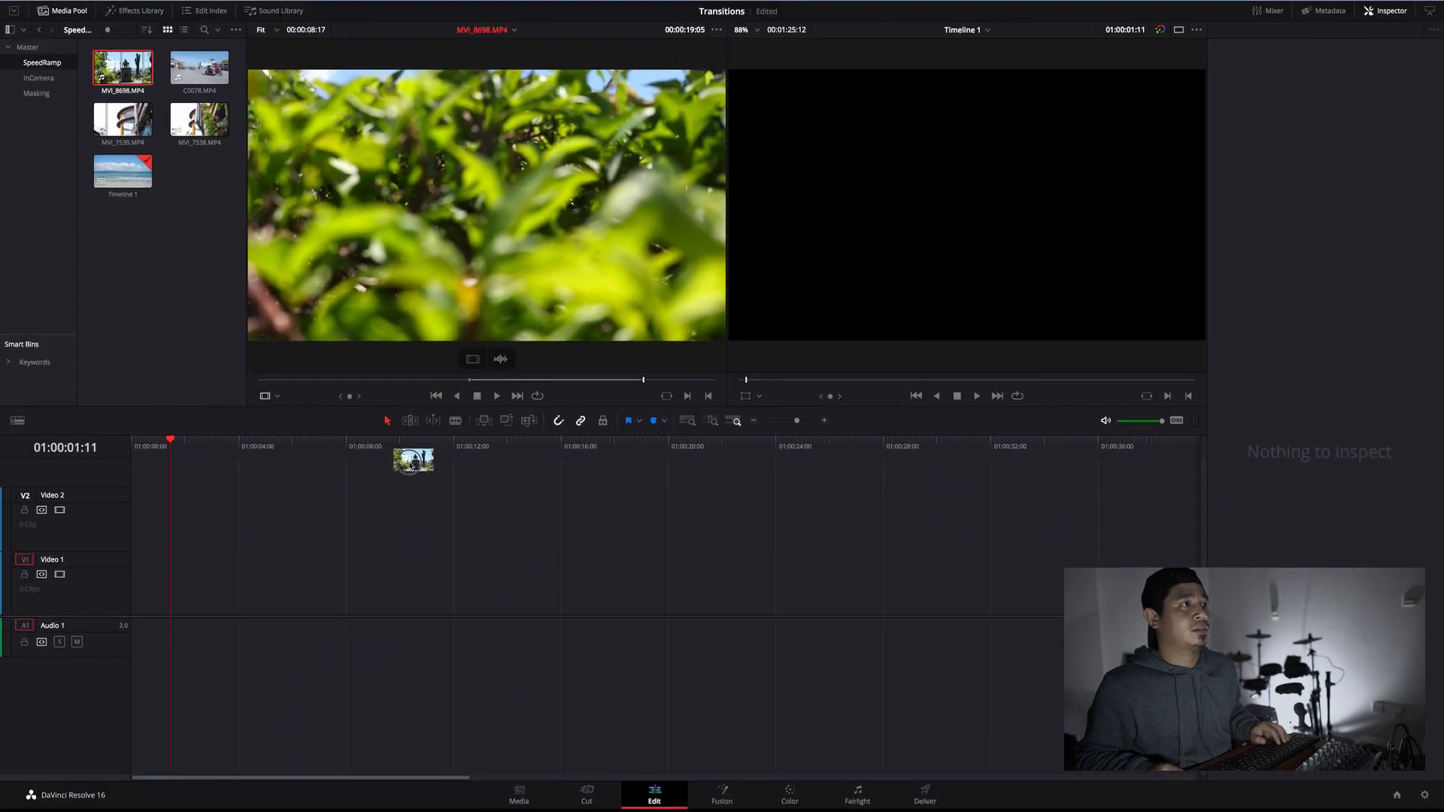
- Place only the video of MVI_8698.MP4 at the start of track Video 1 and play it back
drag(411, 464, 132, 573)
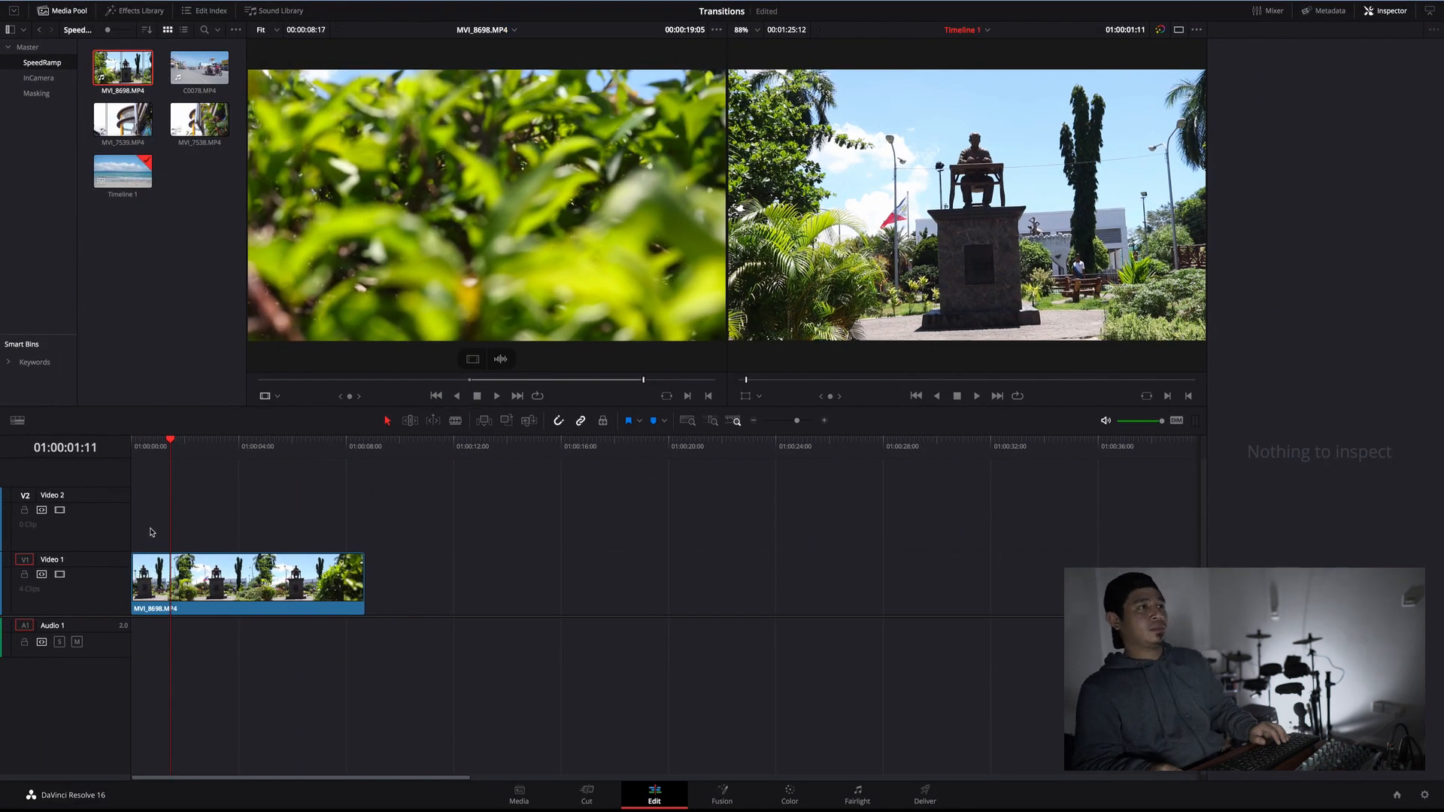
click(138, 562)
click(135, 448)
key(space)
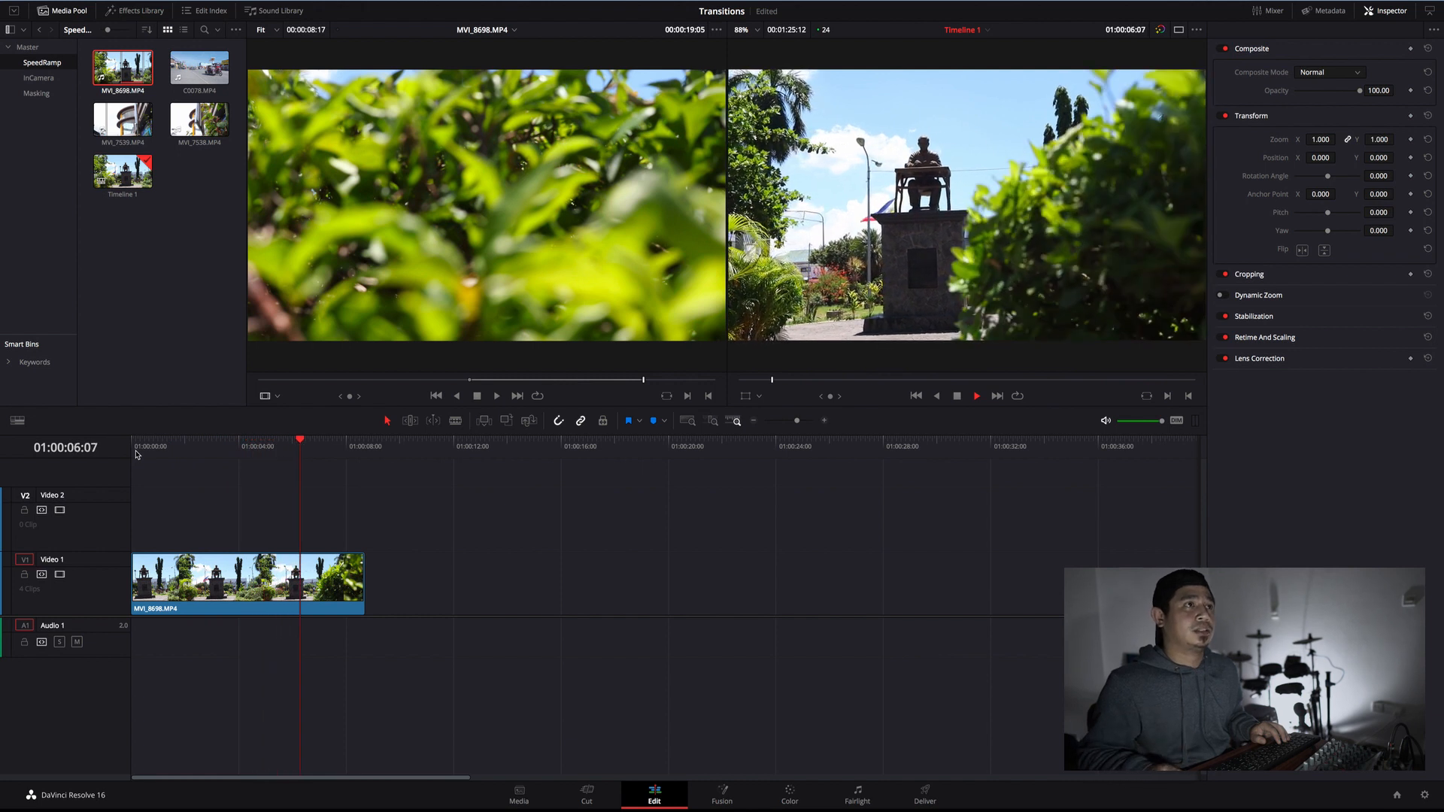
key(space)
drag(306, 443, 127, 461)
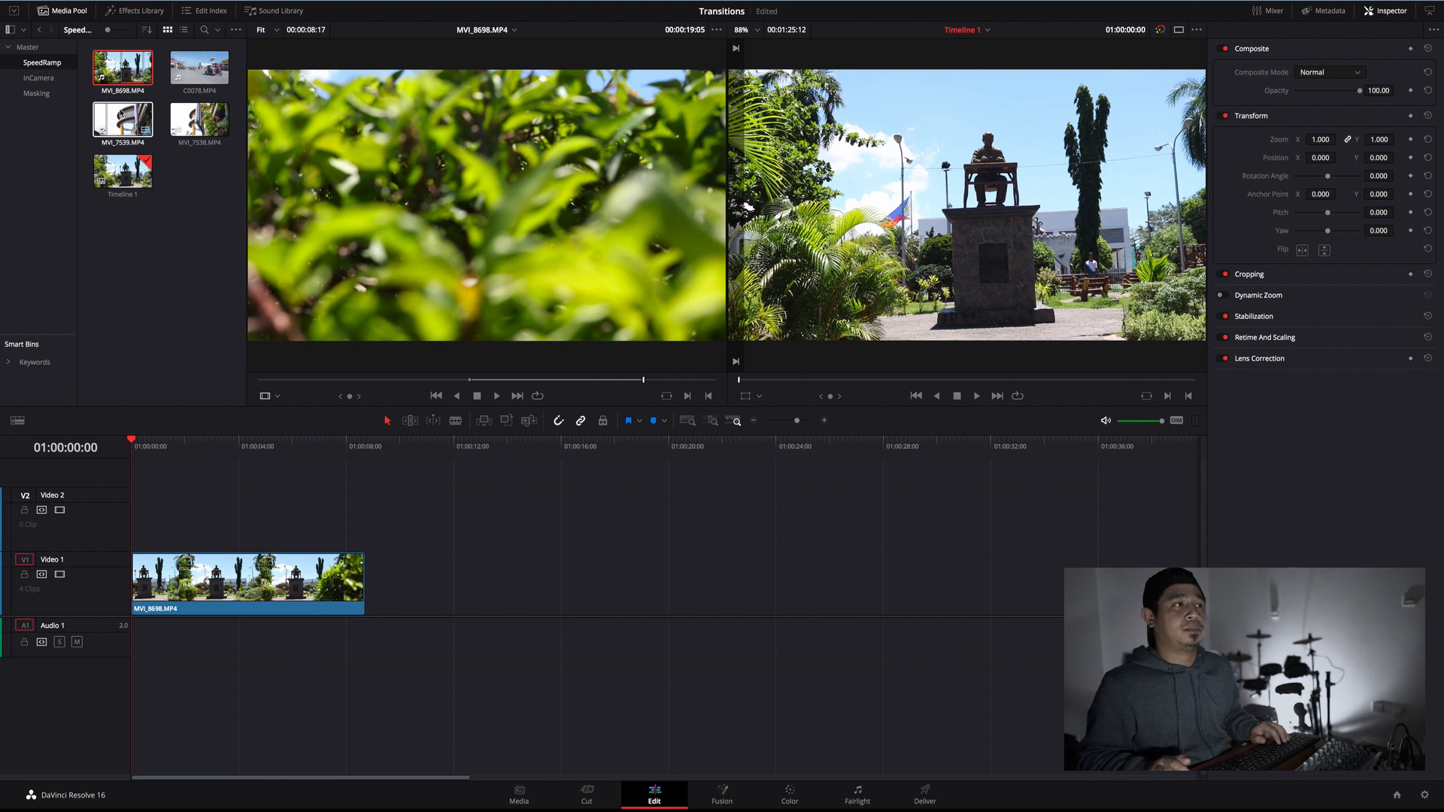
- Load MVI_7539.MP4, set its range to end on the clear building view, and place its video directly after MVI_8698.MP4
double_click(121, 114)
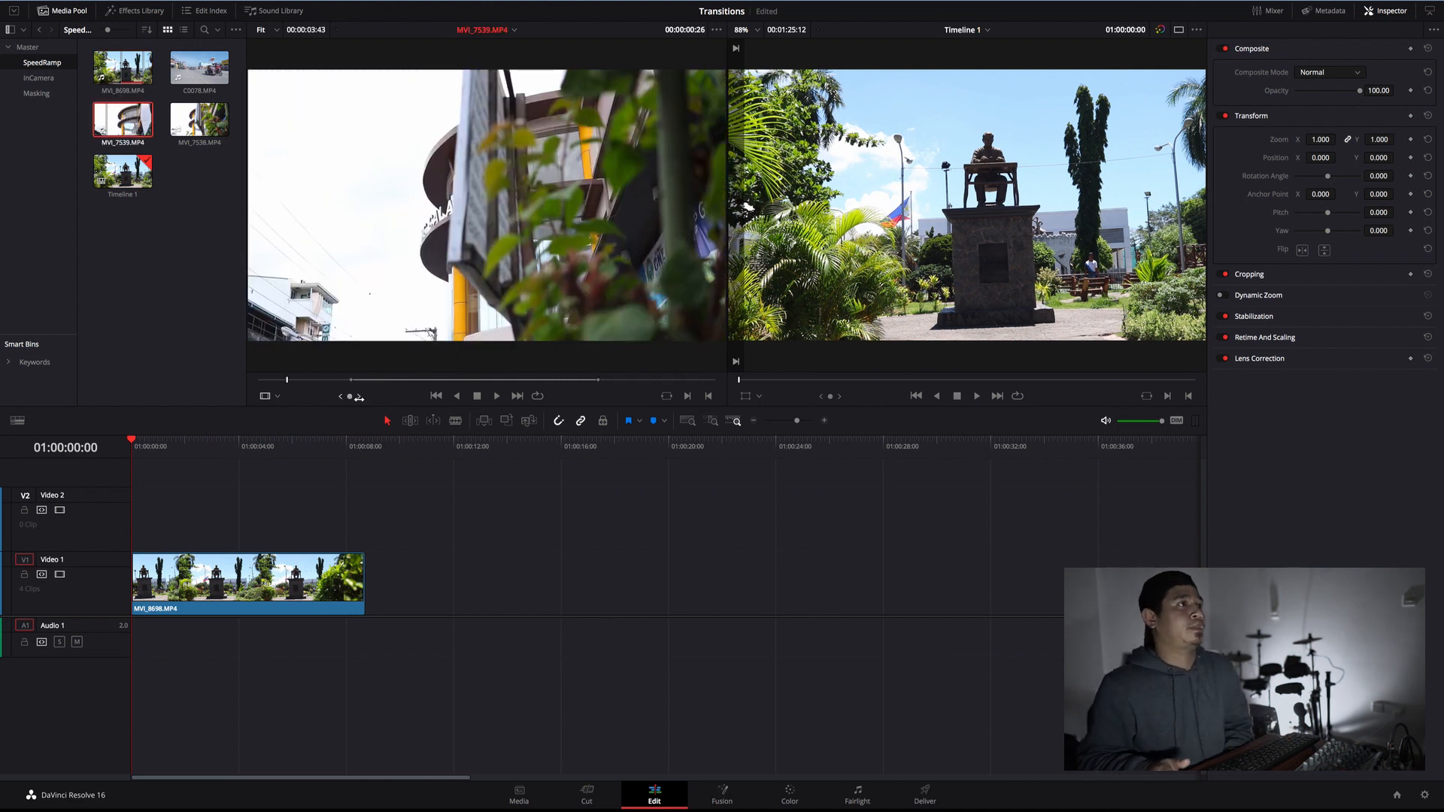
drag(284, 382, 599, 391)
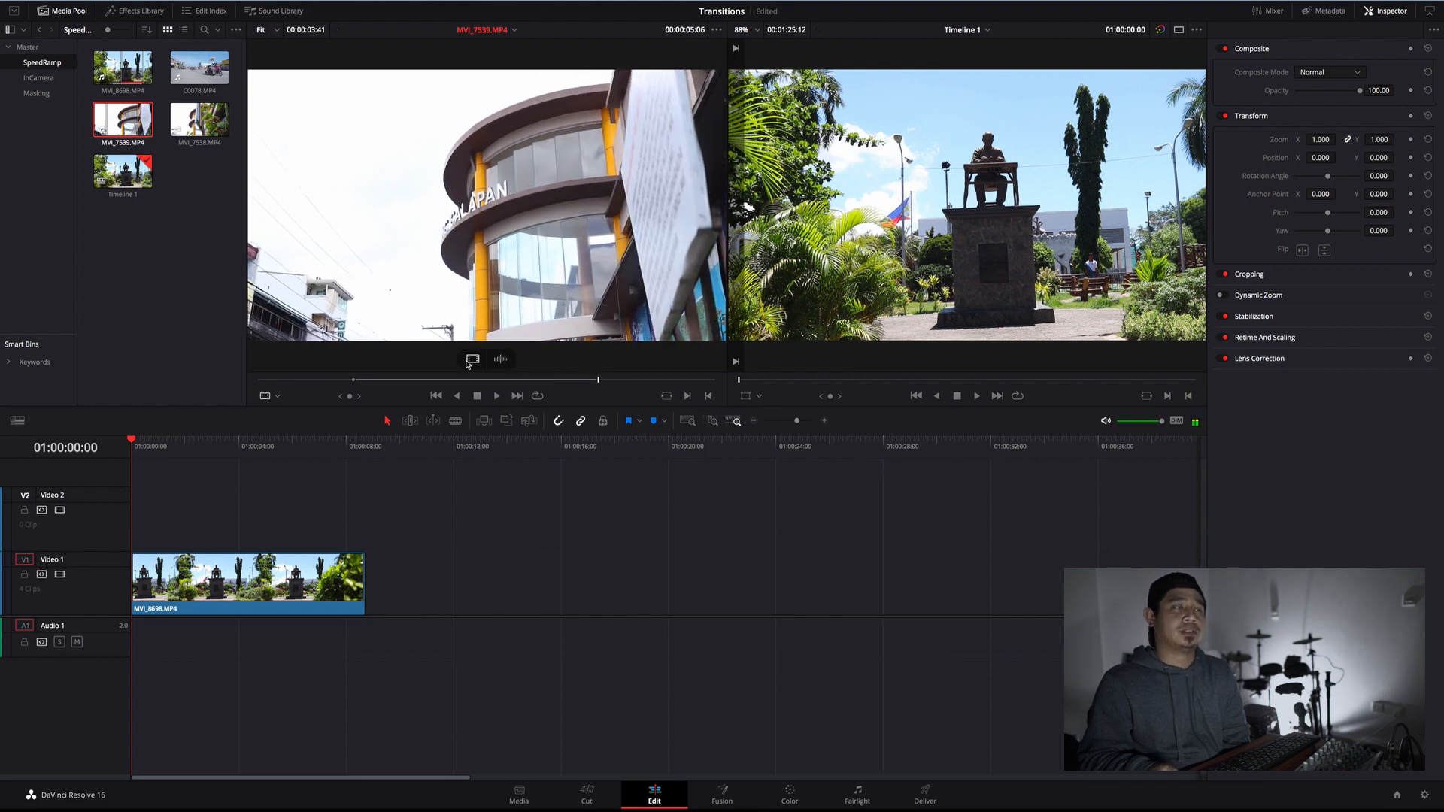
drag(503, 402, 410, 586)
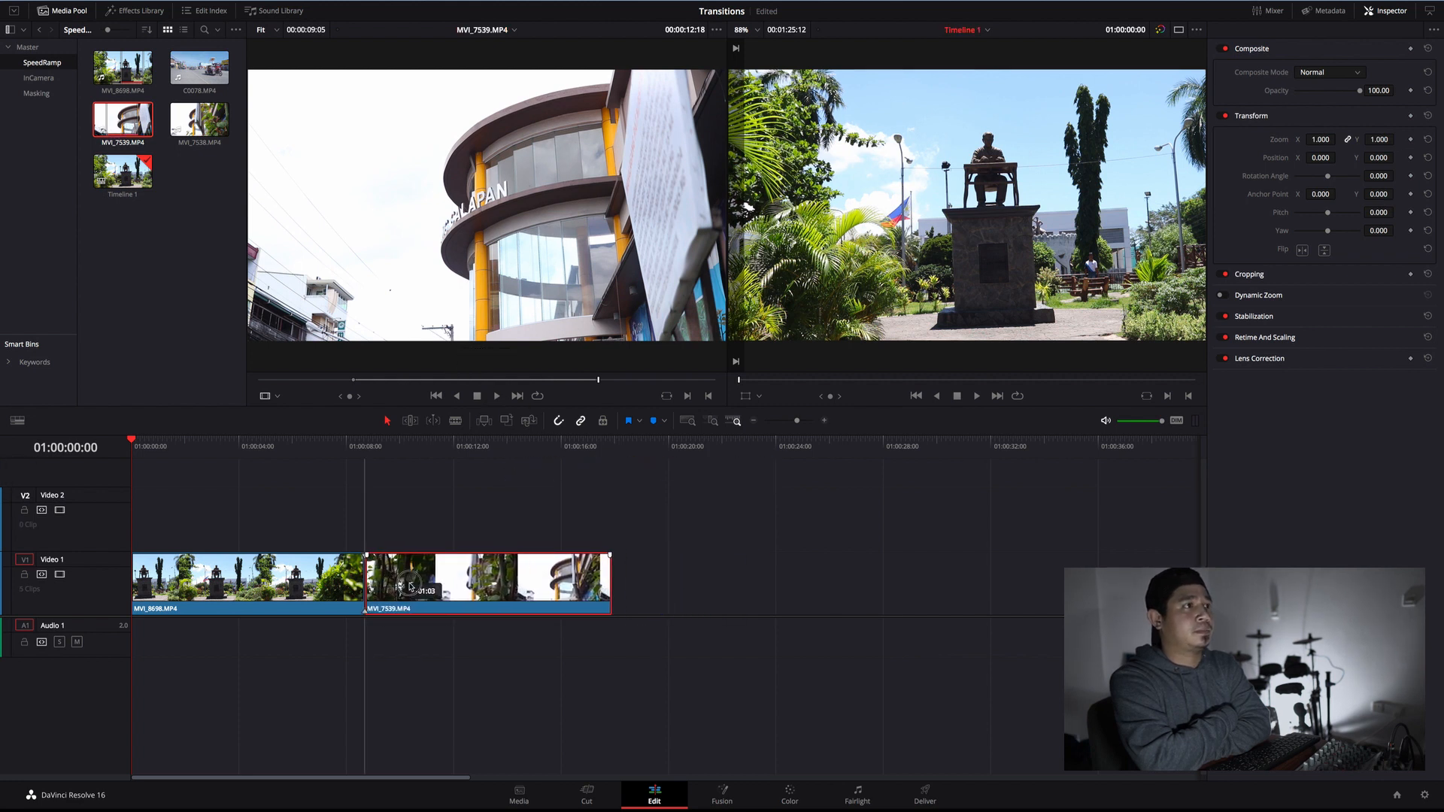
- Review the cut between both clips and flip MVI_8698.MP4 horizontally, with rotation angle 2.000 and zoom 1.080
key(space)
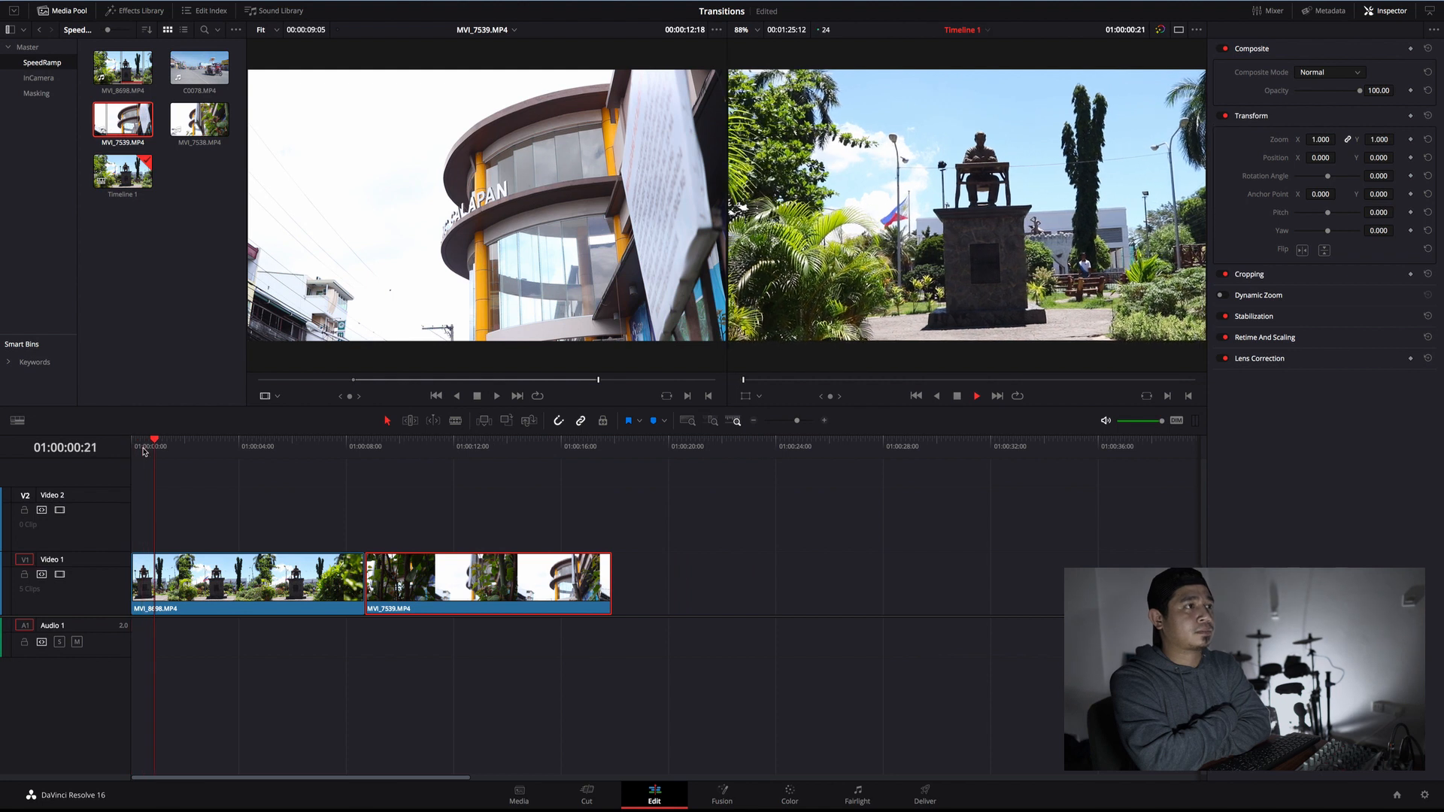
key(space)
click(269, 443)
drag(277, 447, 551, 457)
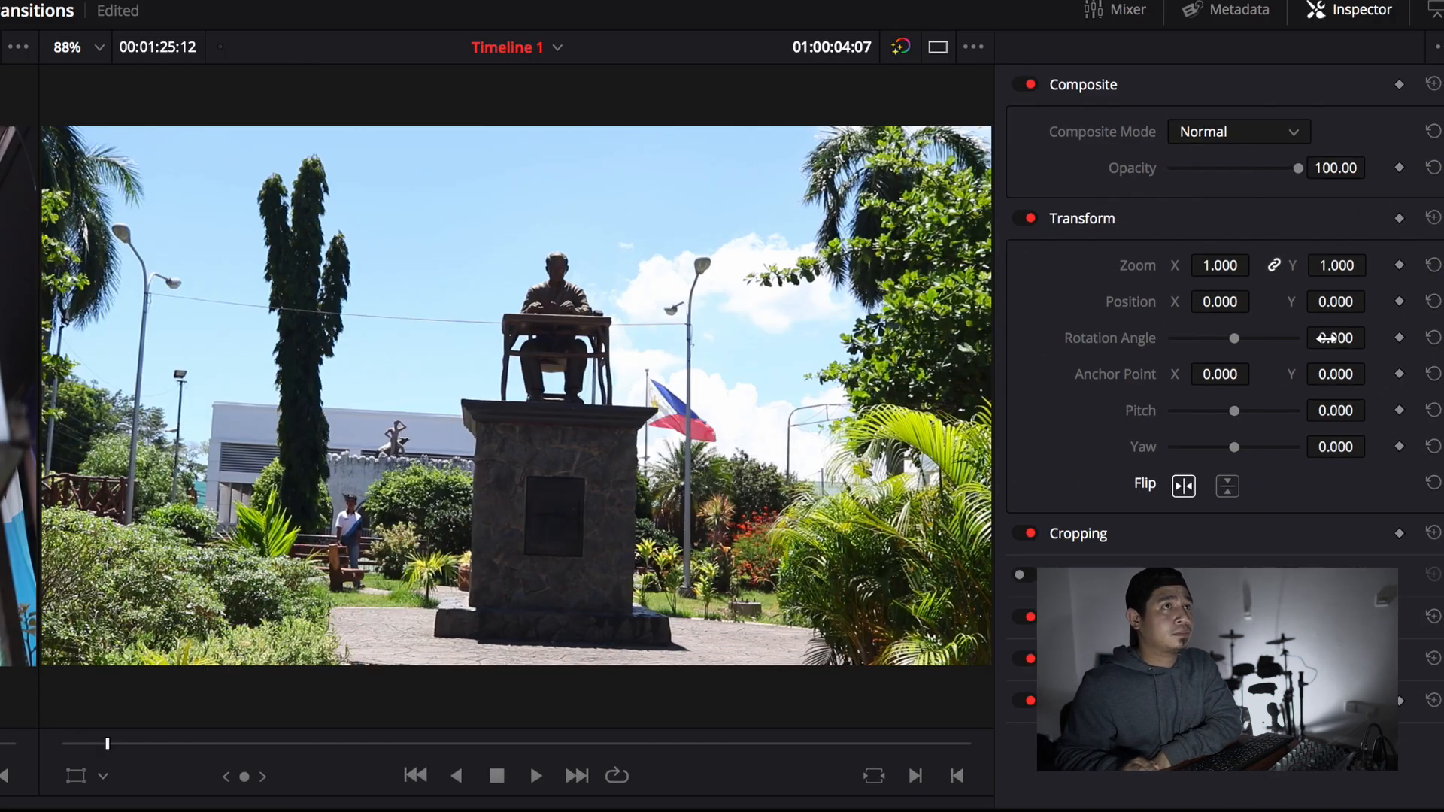
drag(1331, 338, 1347, 338)
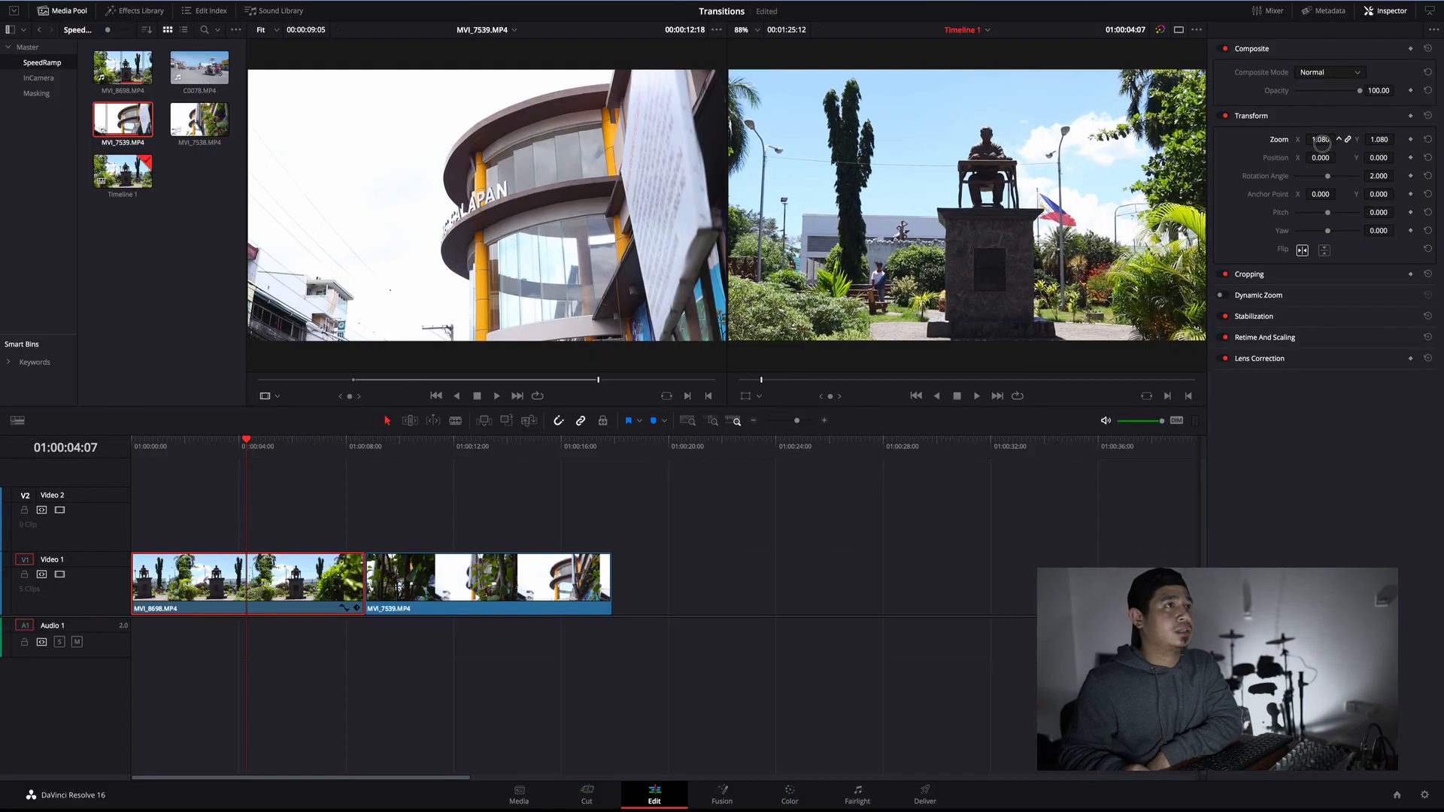
- Enable retime controls on MVI_8698.MP4, add a speed point at 01:00:07:05 and speed up the section after it by shortening it
drag(248, 447, 325, 449)
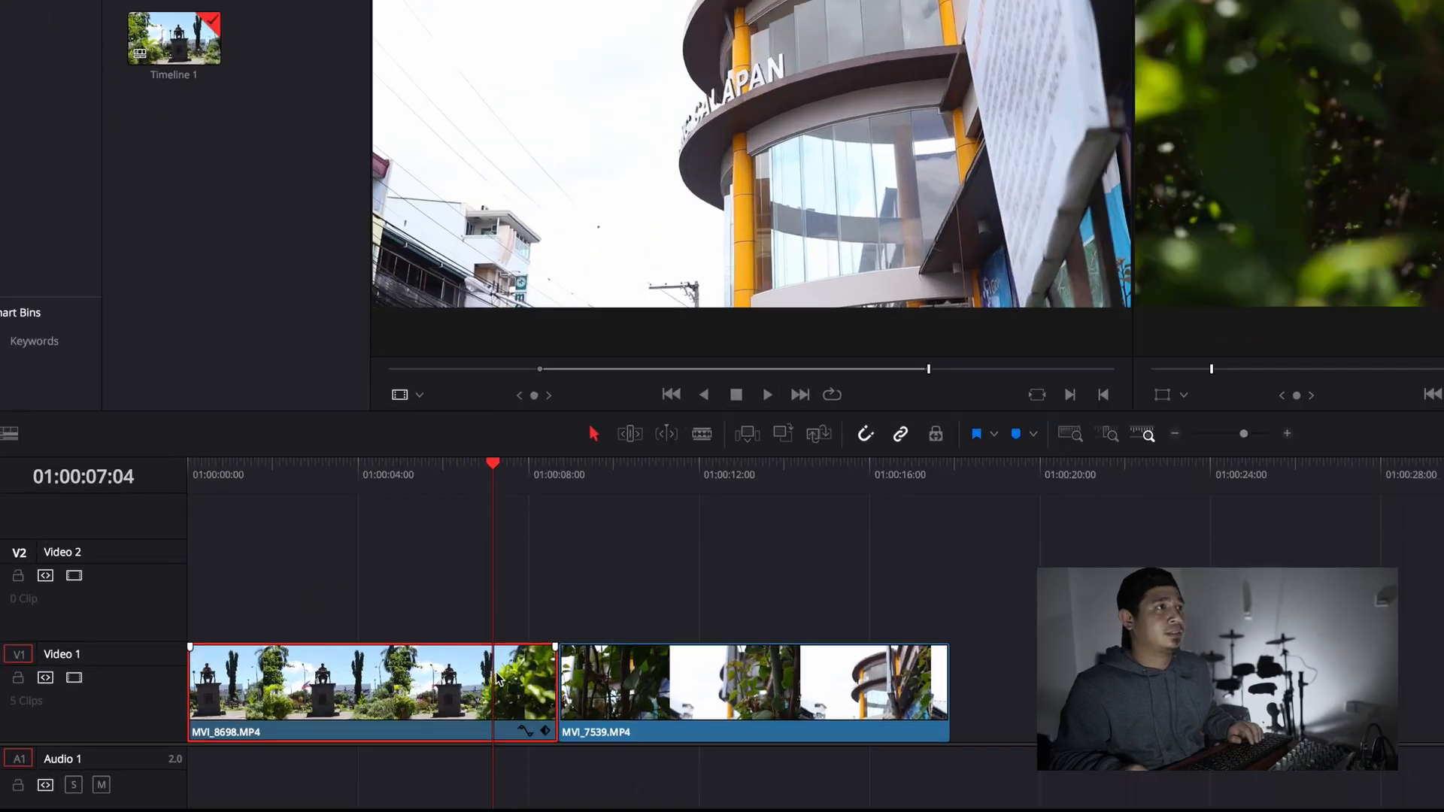
right_click(325, 573)
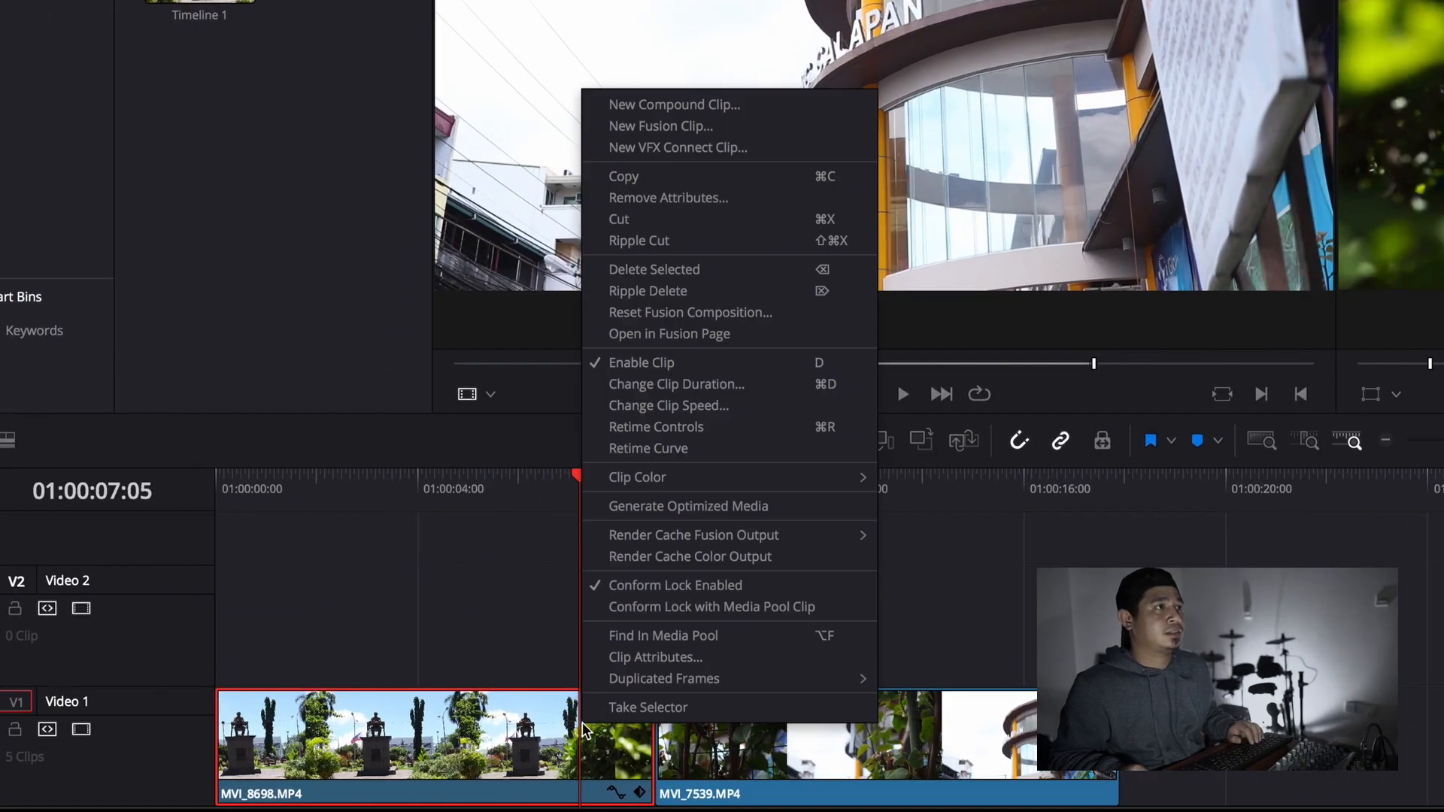
click(656, 427)
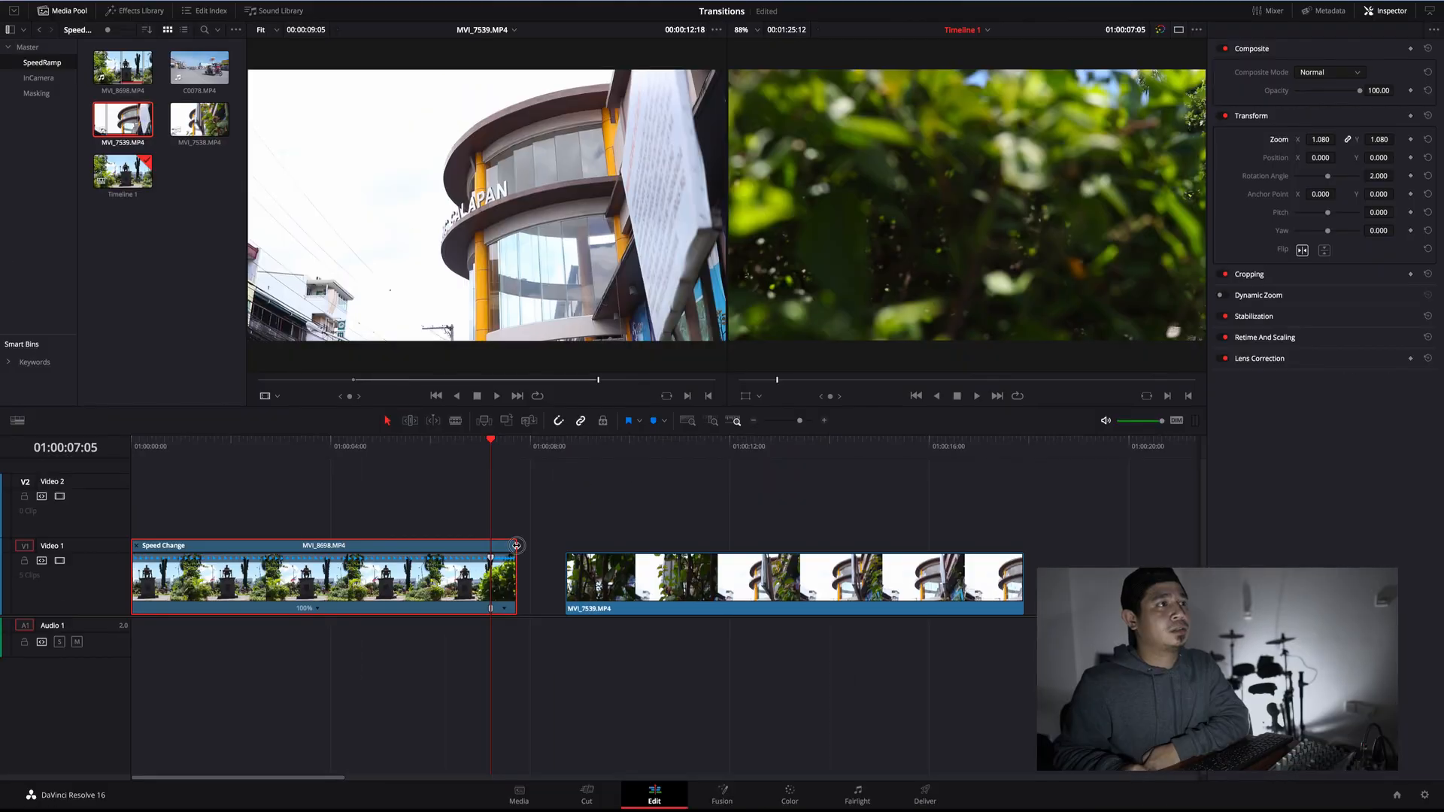
drag(516, 545, 508, 545)
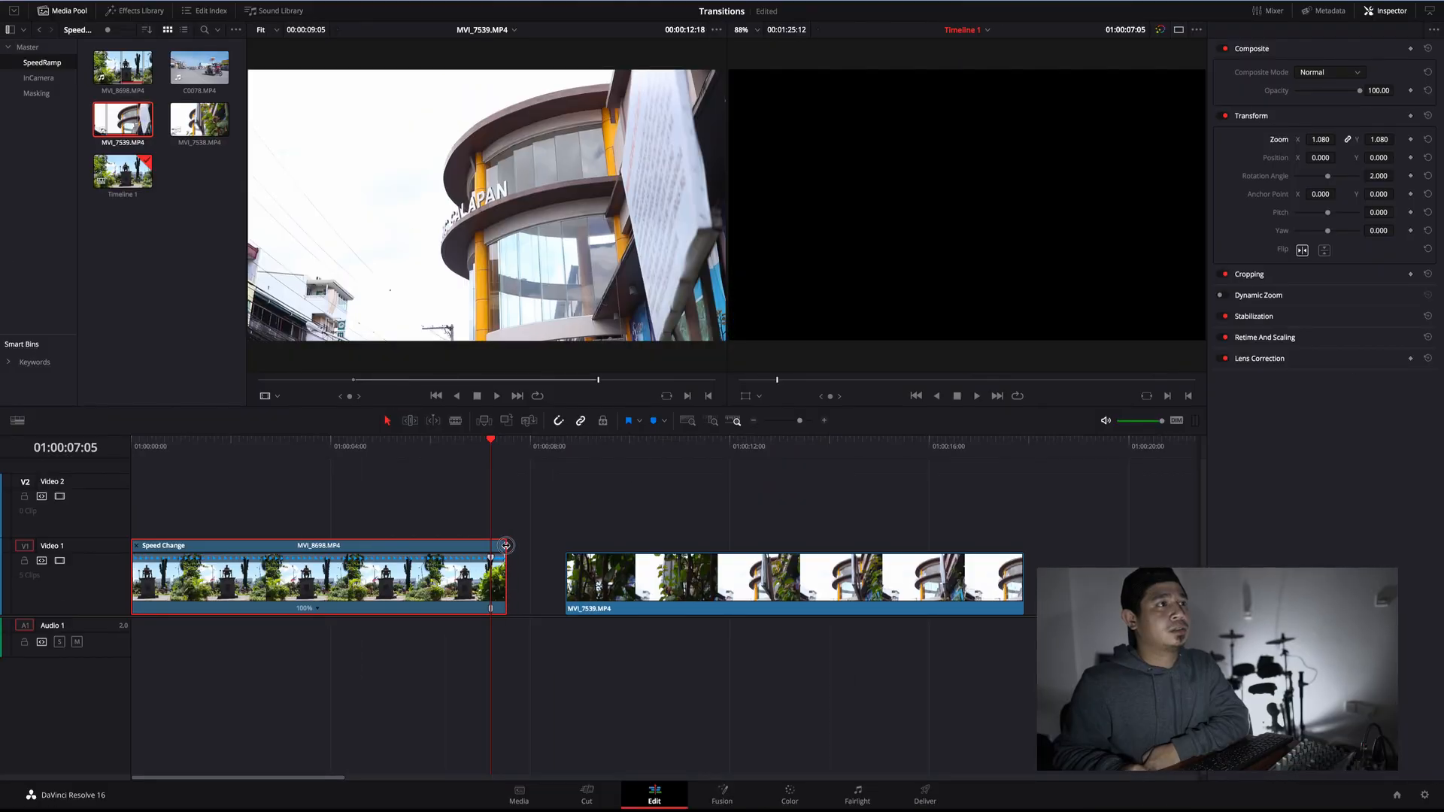
key(slash)
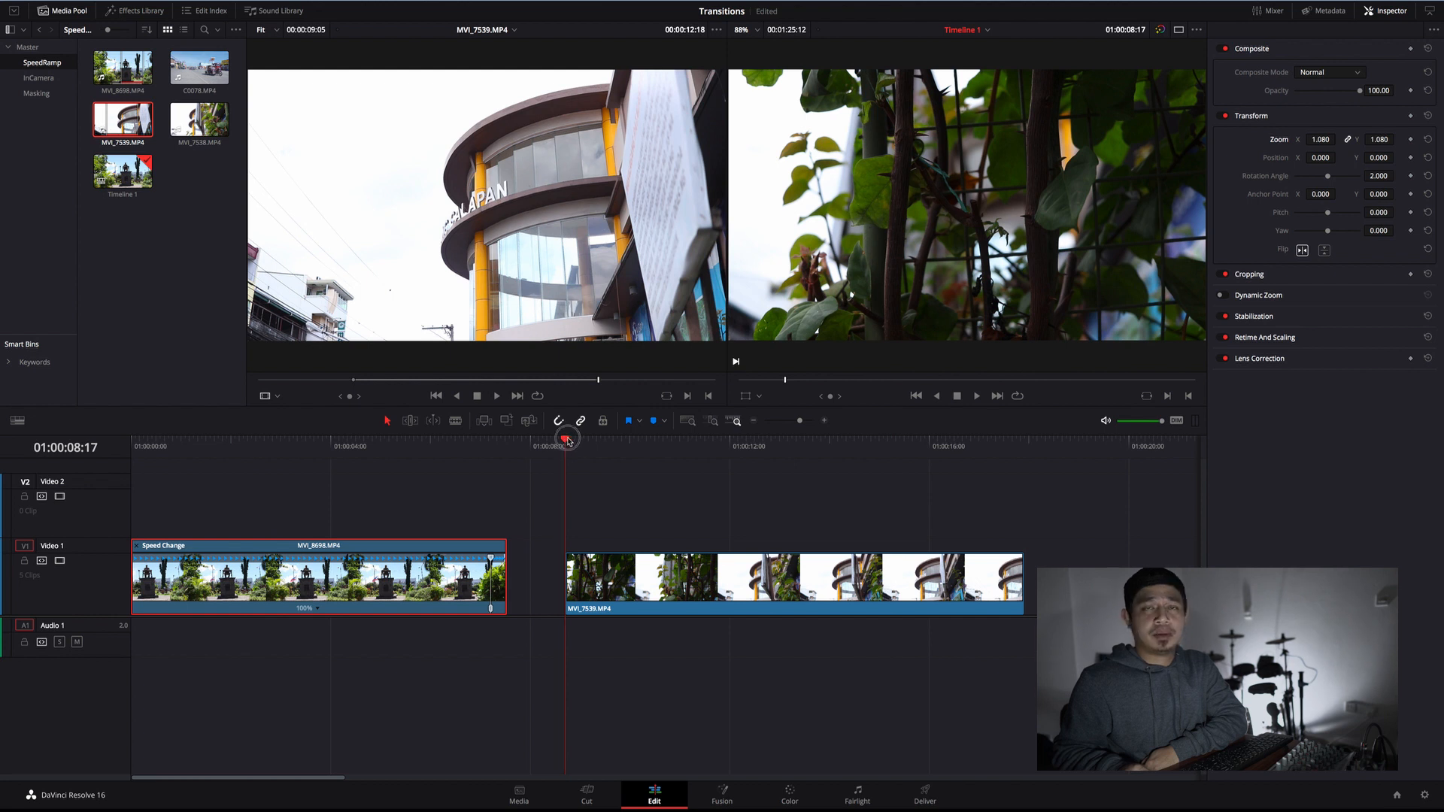
- Enable retime controls on MVI_7539.MP4 and add a speed point at 01:00:12:06, before the foreground clears from the building
drag(567, 442, 742, 447)
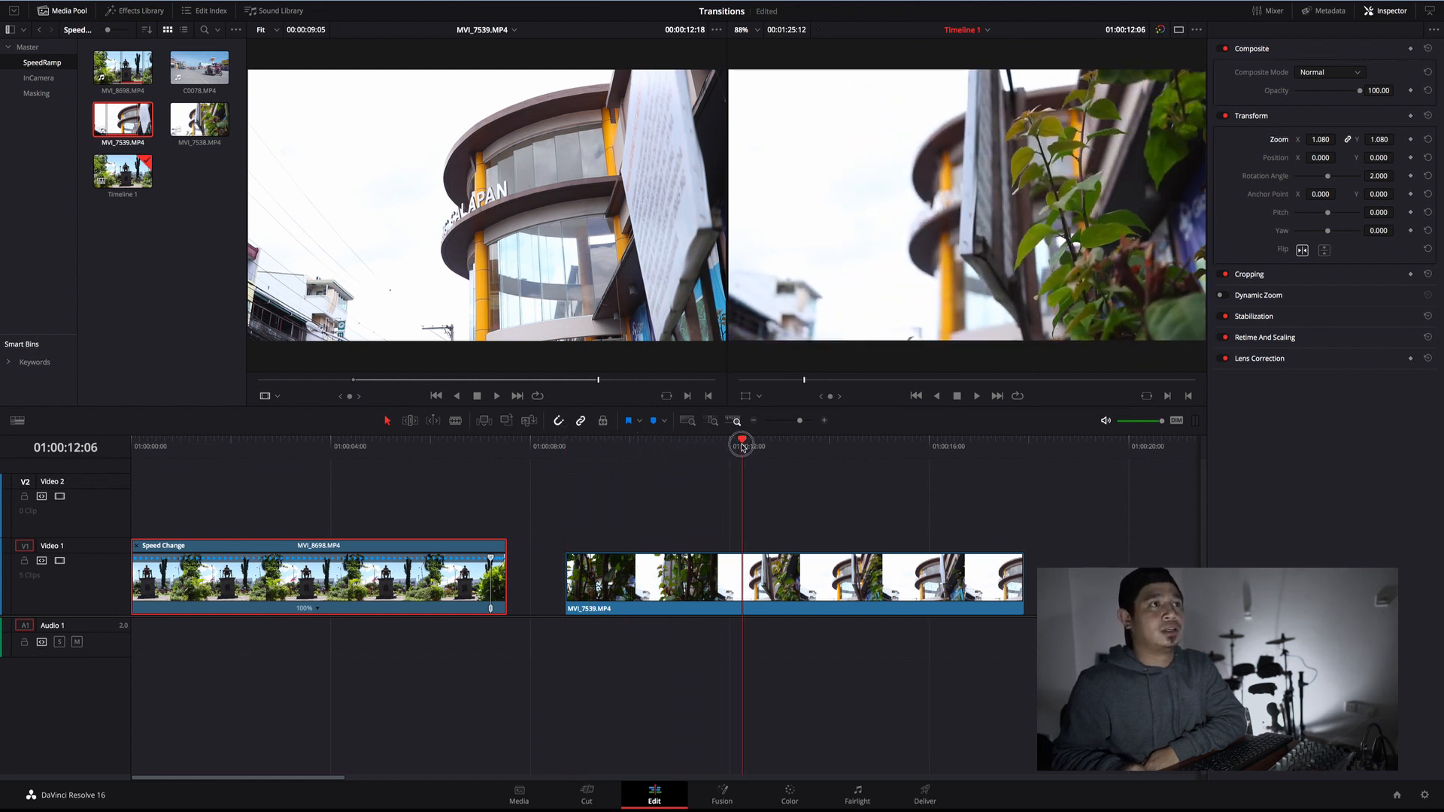
click(659, 591)
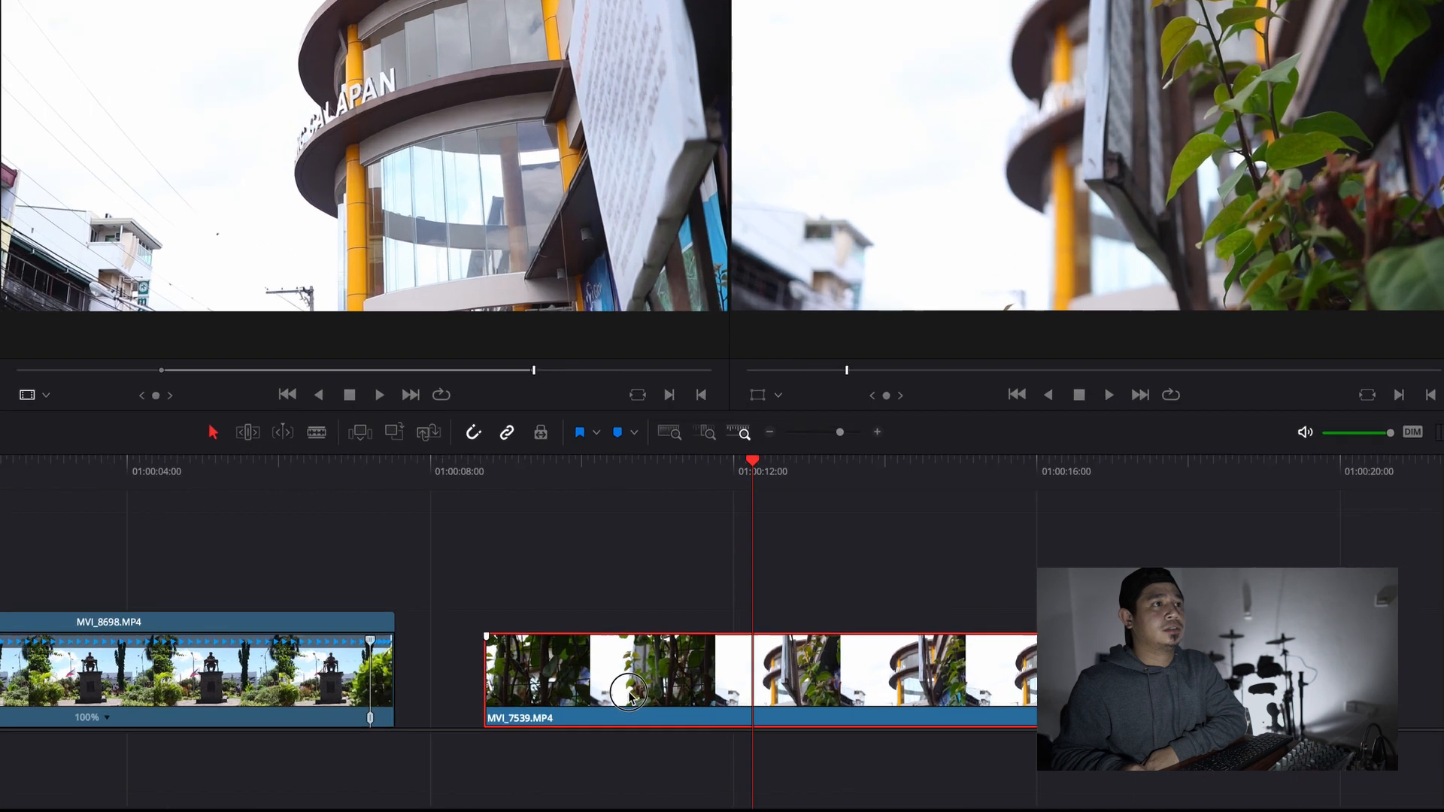
right_click(679, 673)
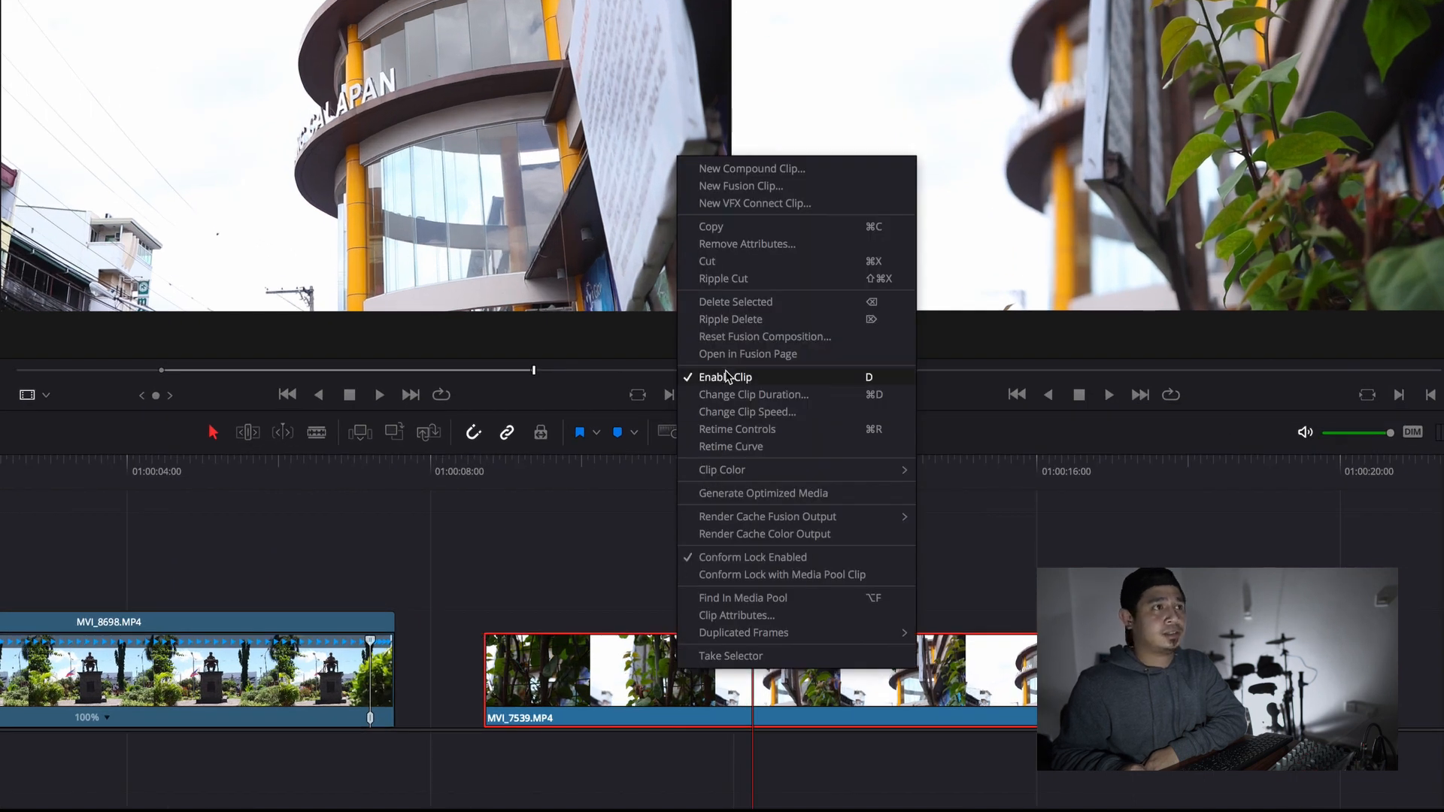
click(724, 429)
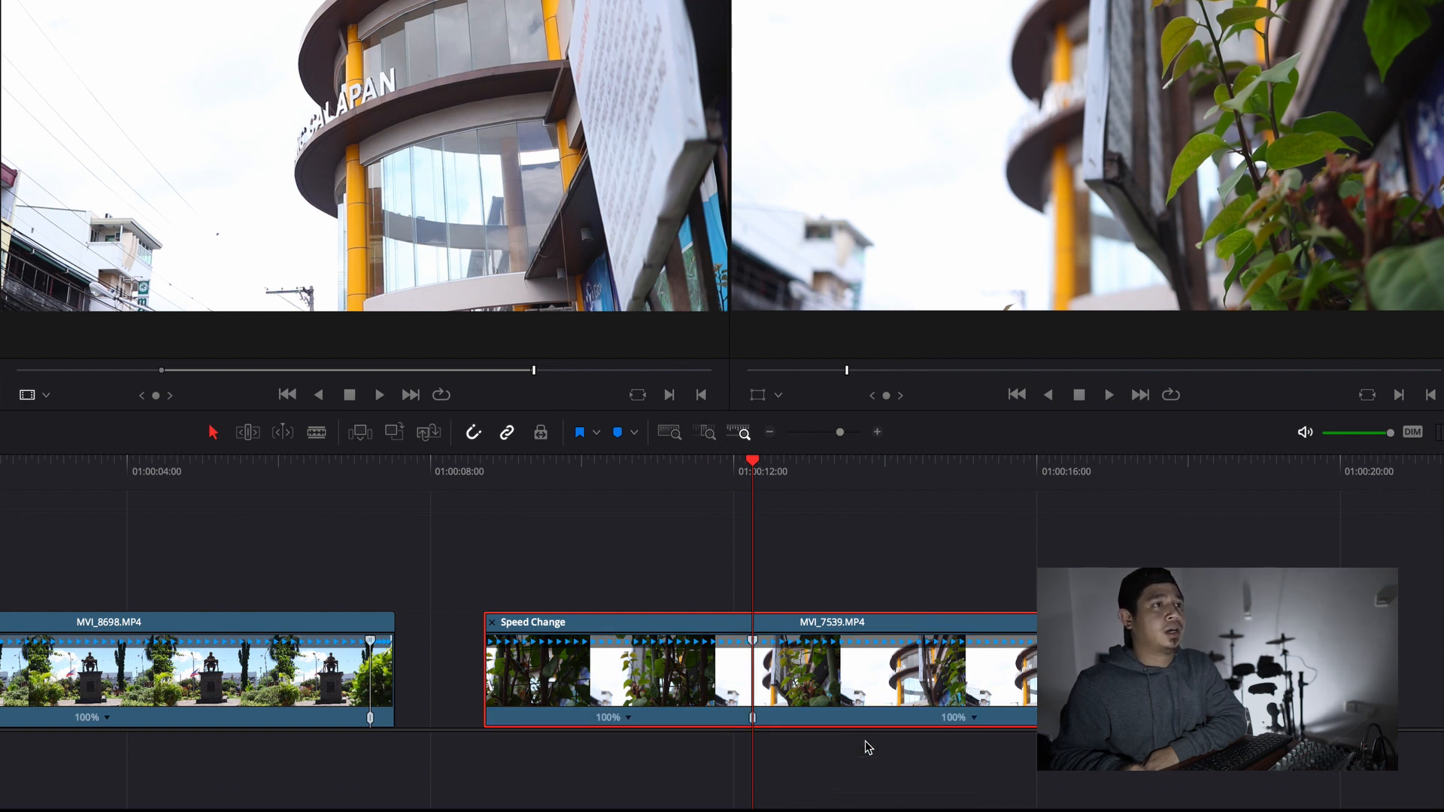
- Speed up the section of MVI_7539.MP4 before its speed point and move the clip directly against the end of MVI_8698.MP4
drag(754, 460, 784, 461)
drag(752, 641, 500, 644)
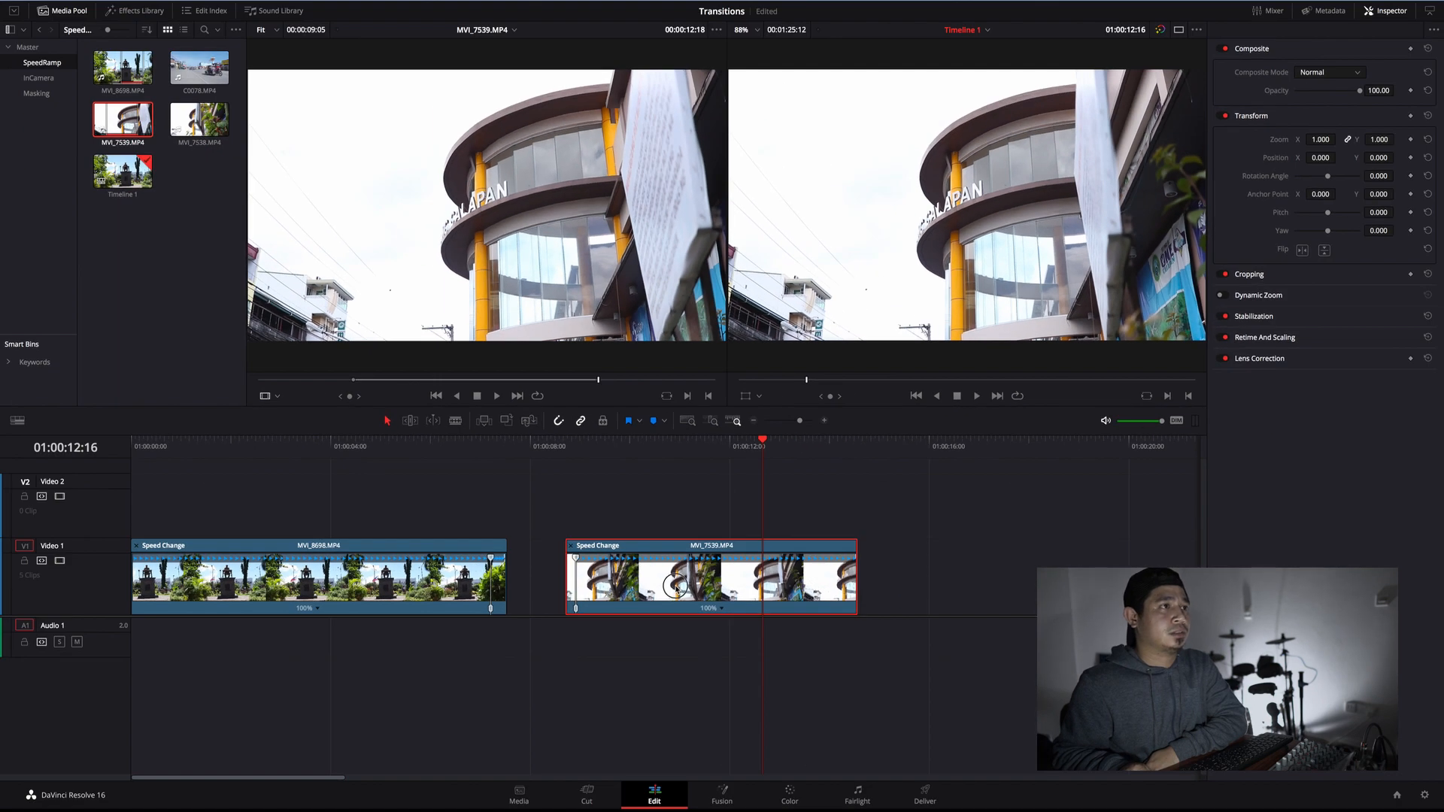
drag(676, 588, 629, 589)
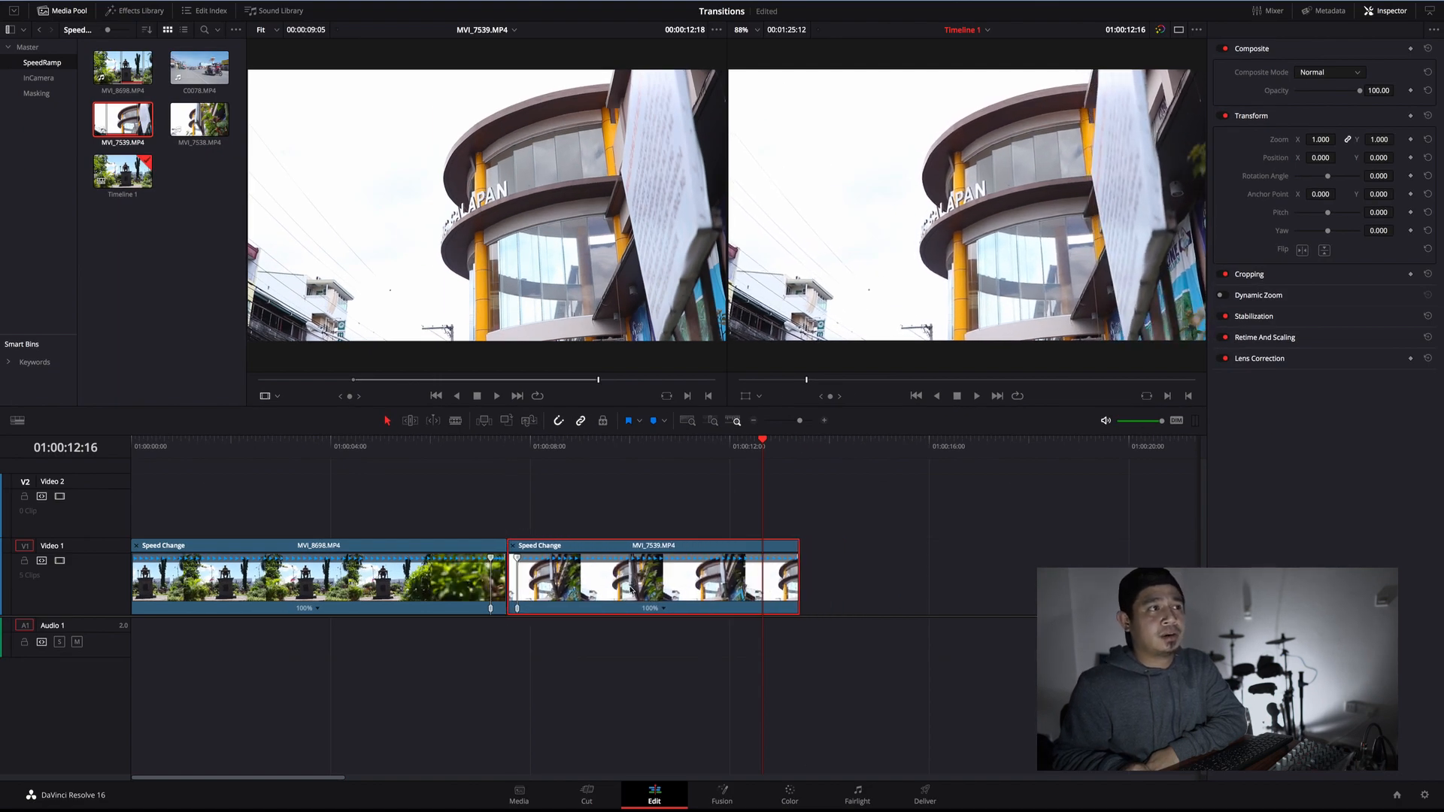
- Play the speed ramp transition between the two clips from 01:00:05:03
click(387, 446)
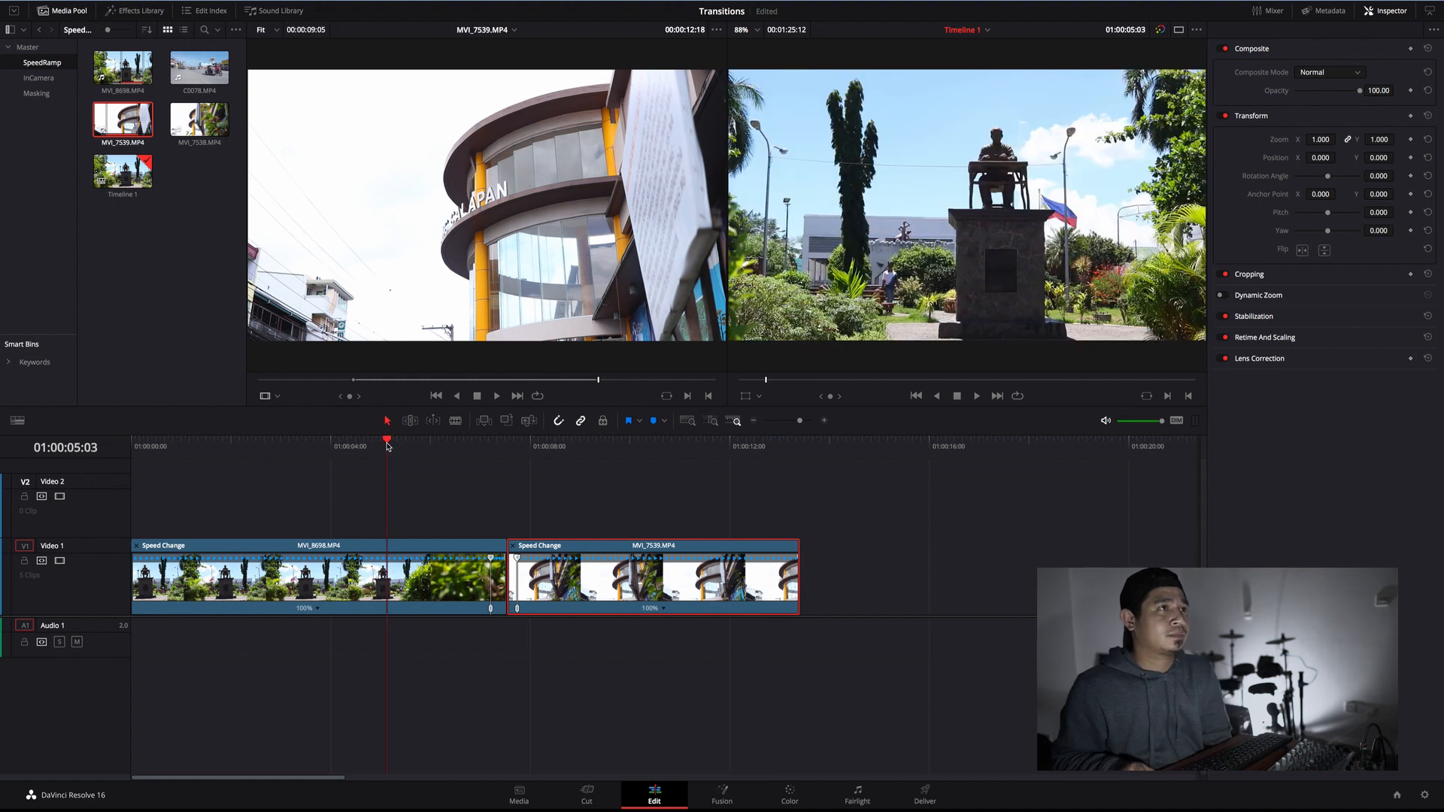
key(space)
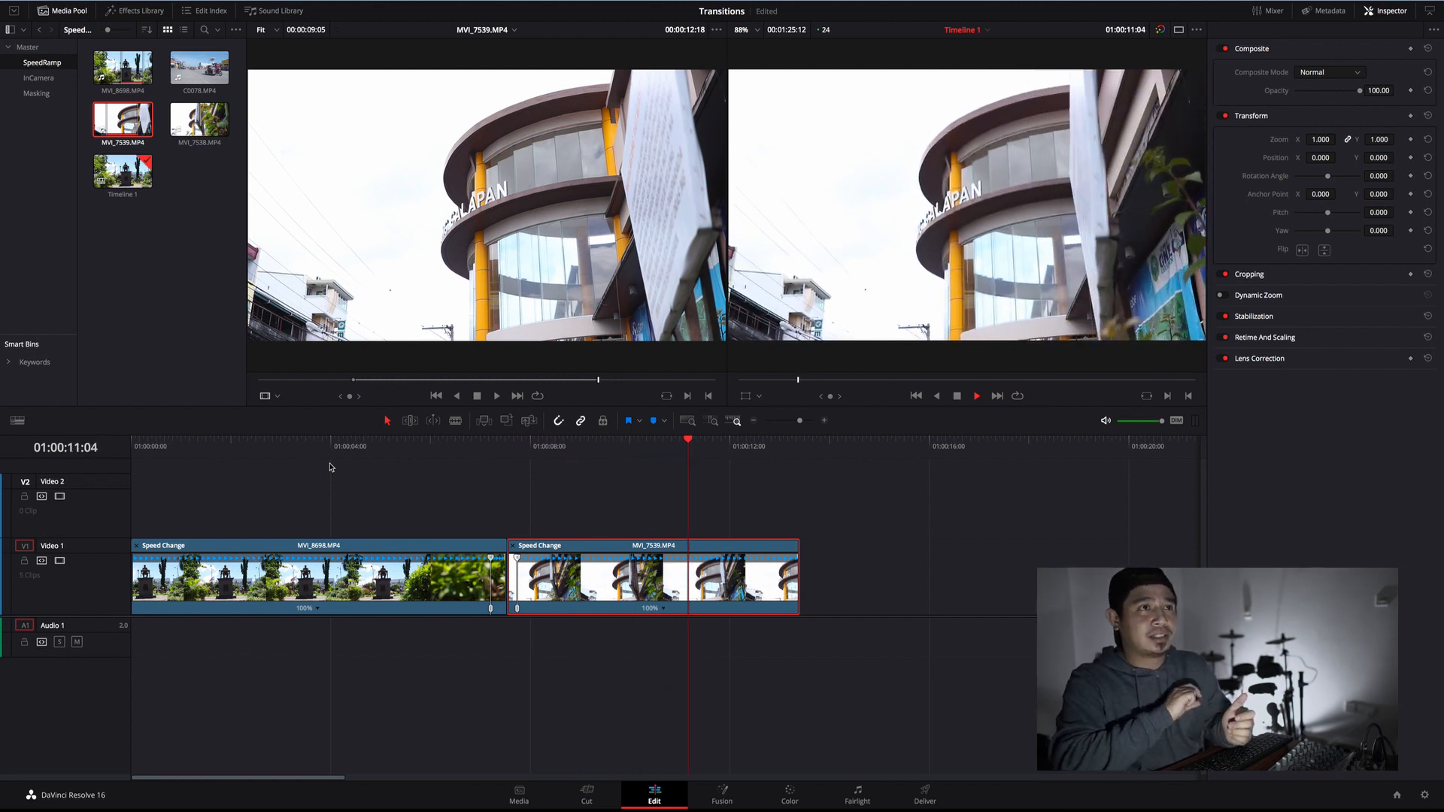
key(space)
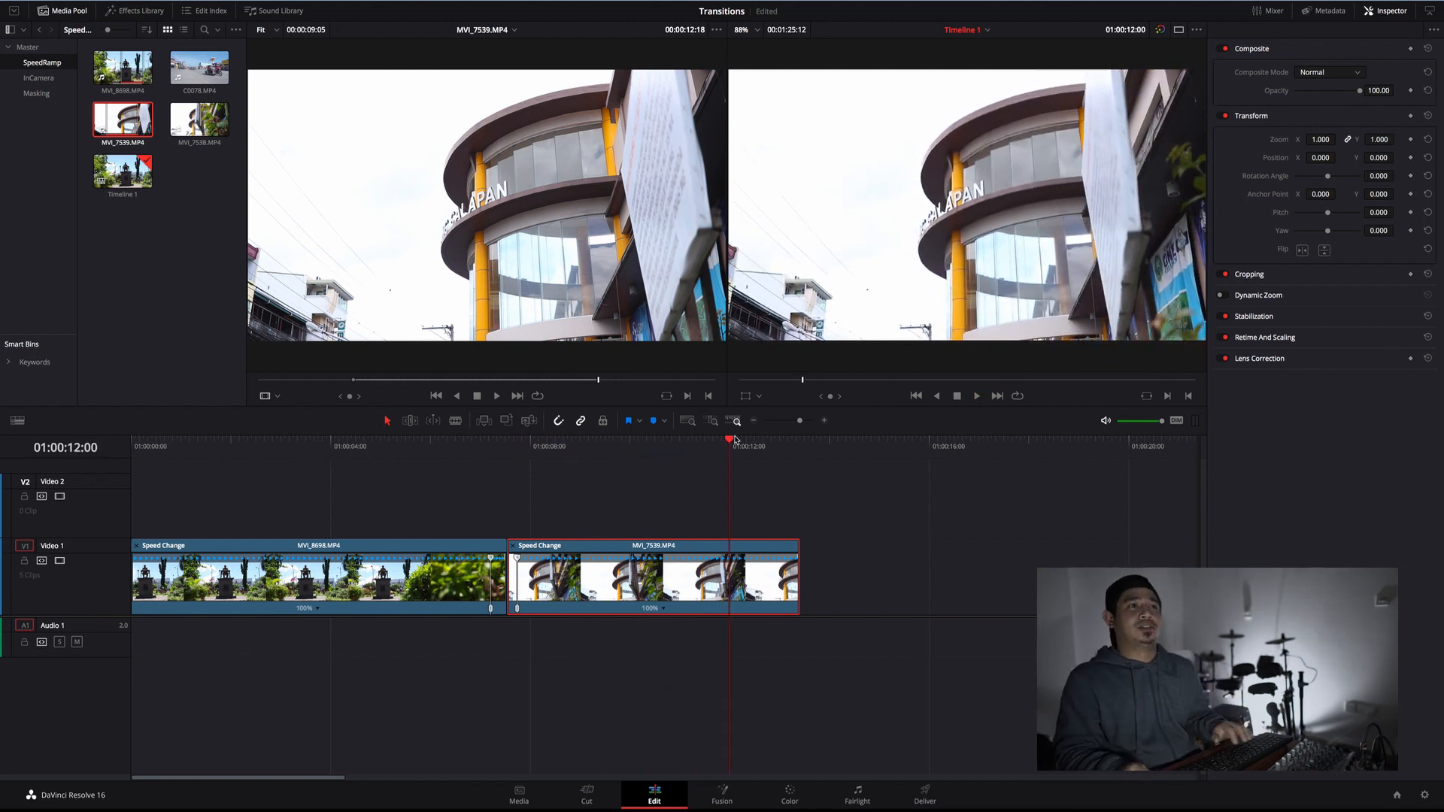